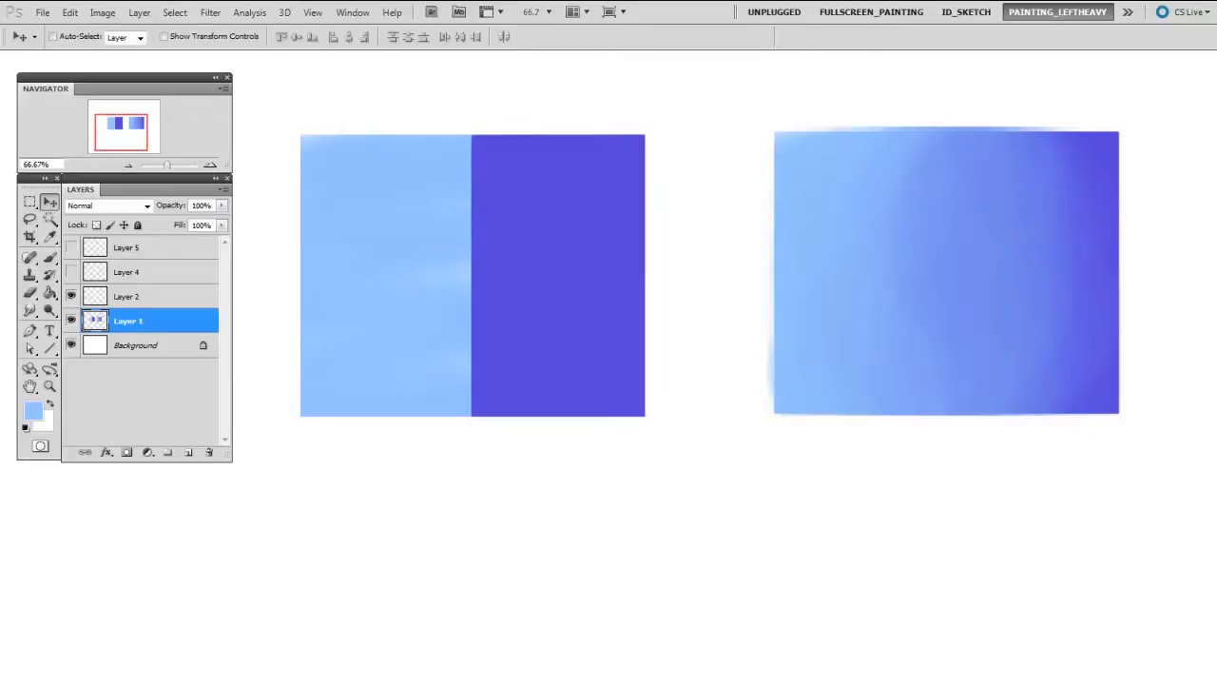
Add a layer above Layer 1 and smudge several horizontal strokes from the light blue half into the purple half at 77% strength.
key(ctrl+shift+alt+n)
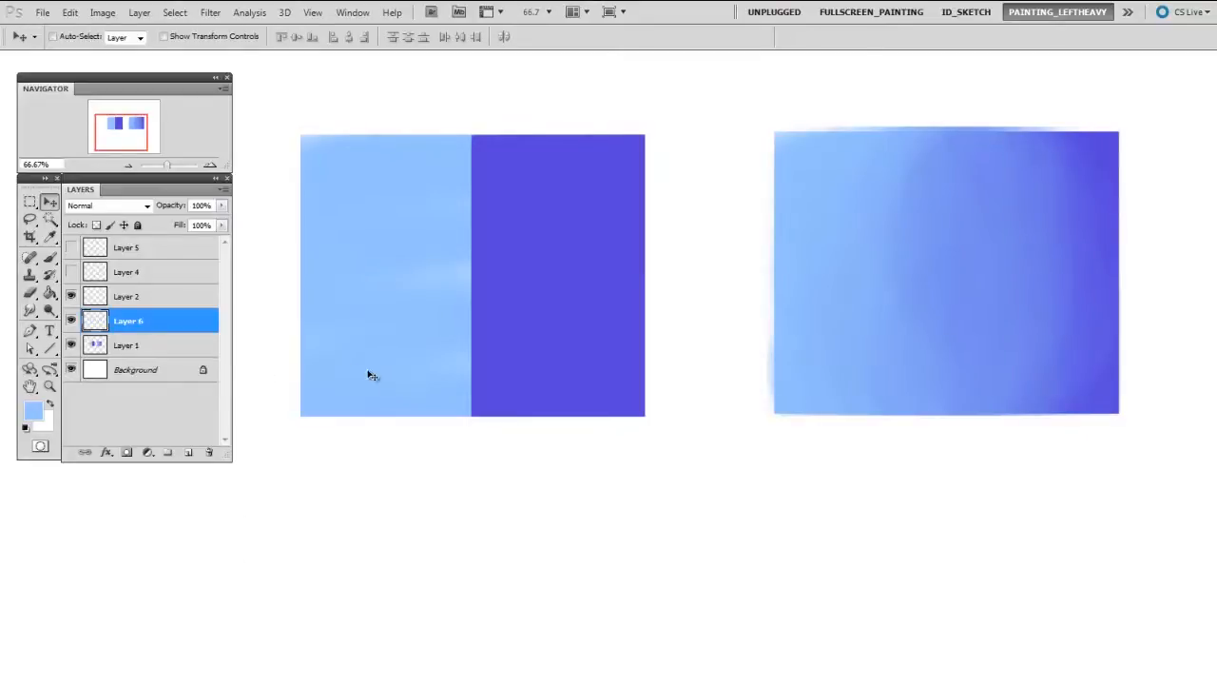
click(33, 311)
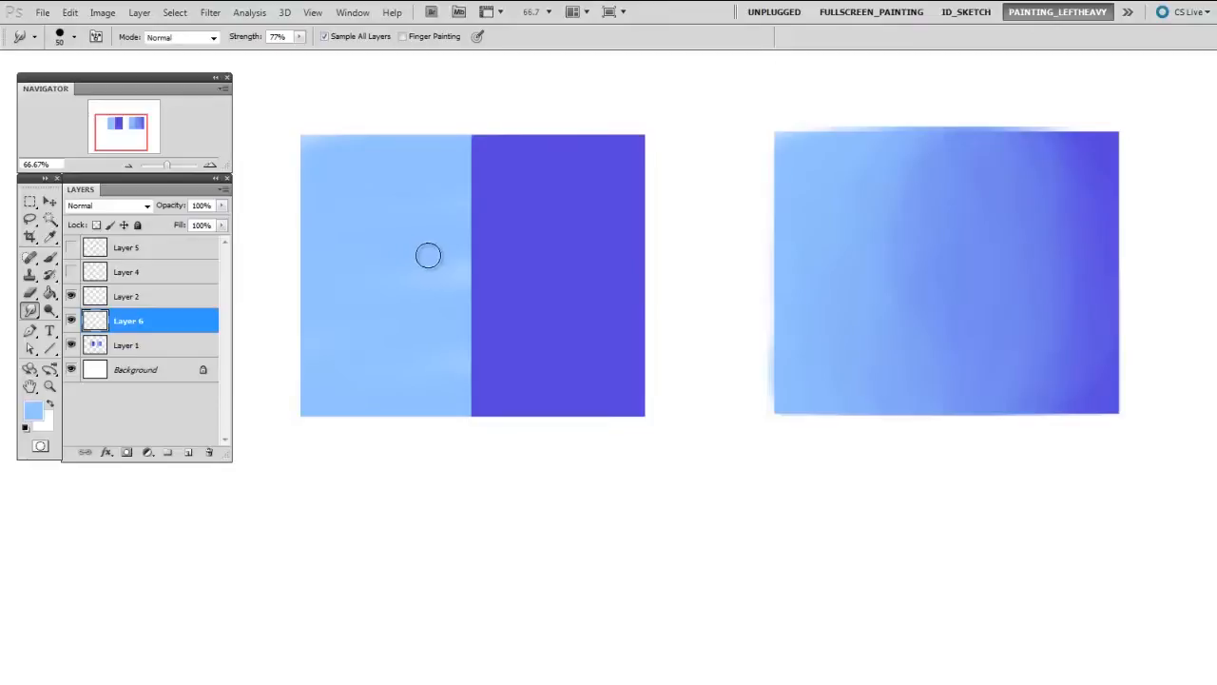
drag(443, 212, 487, 207)
drag(450, 250, 527, 249)
drag(459, 287, 570, 297)
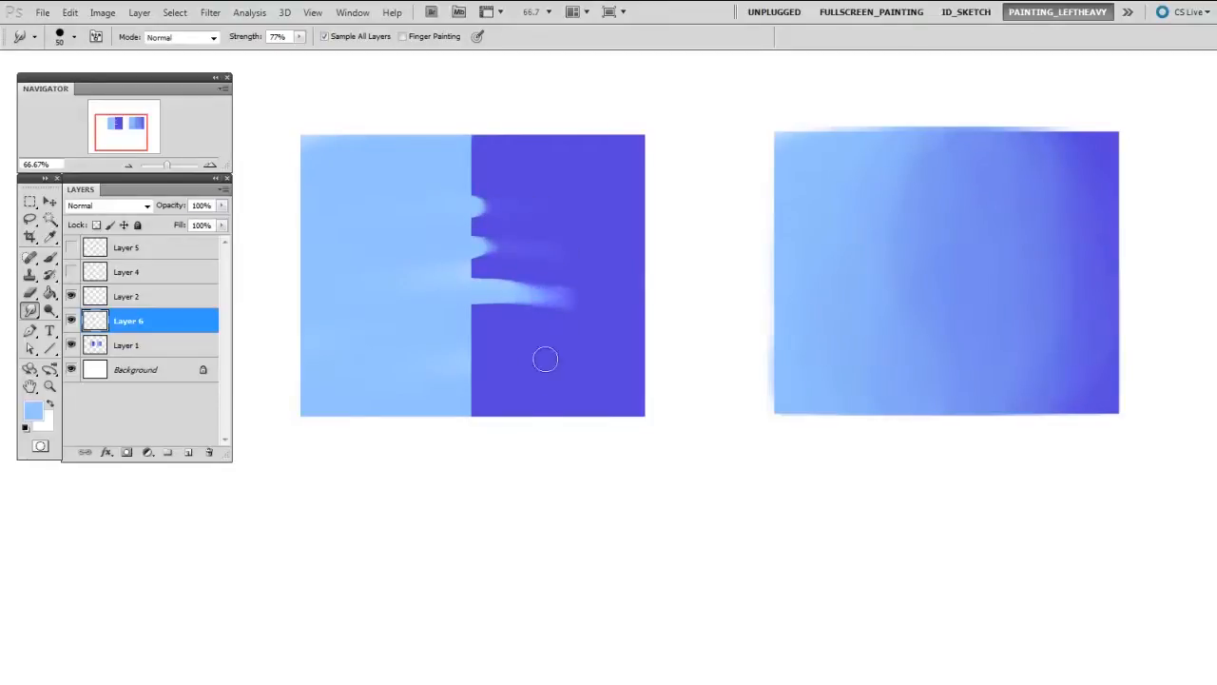
key(ctrl+plus)
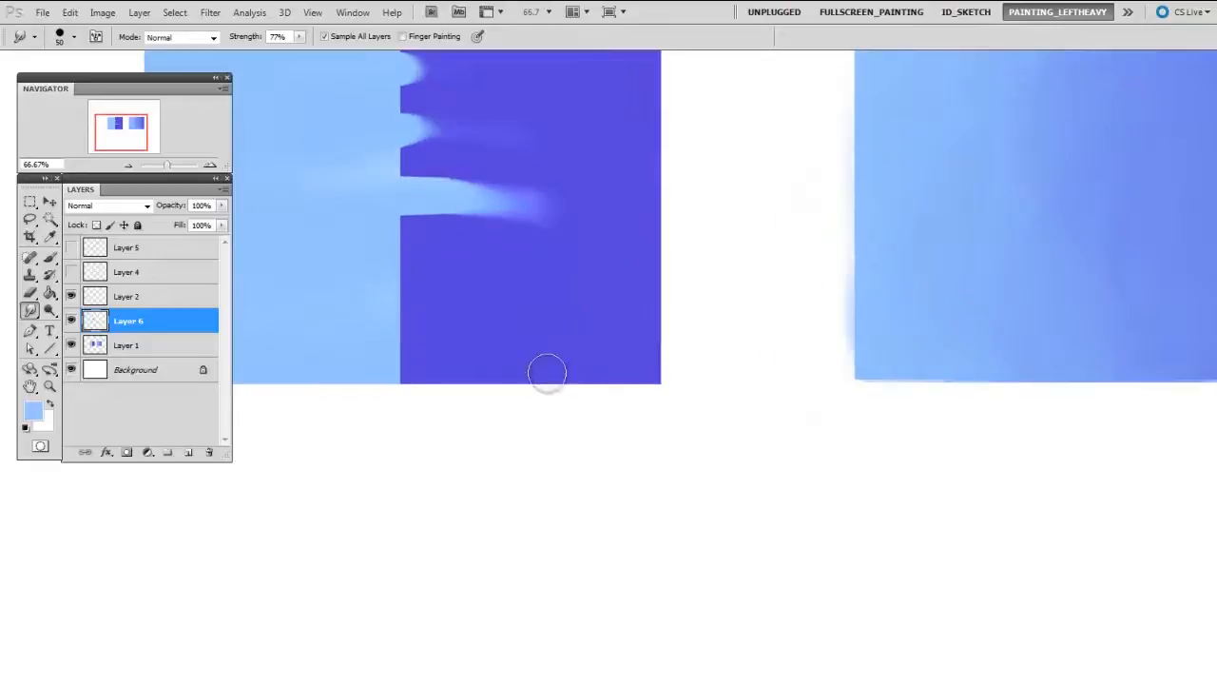
drag(542, 206, 676, 330)
key(ctrl+plus)
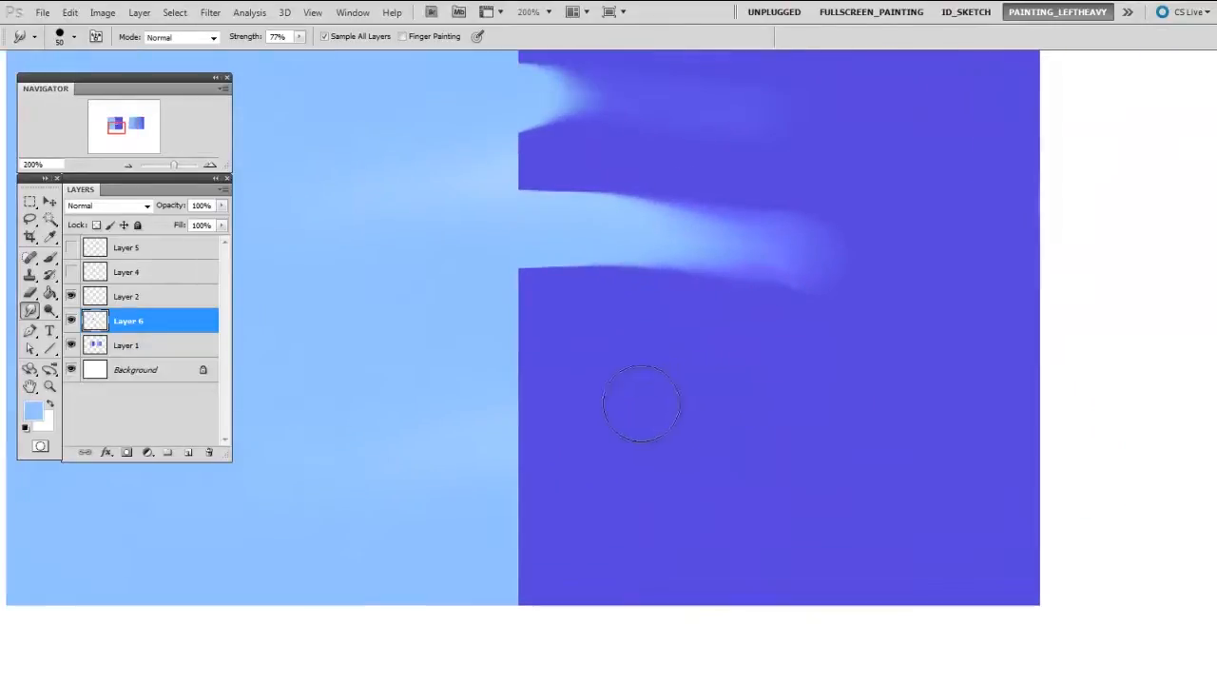
drag(437, 362, 756, 365)
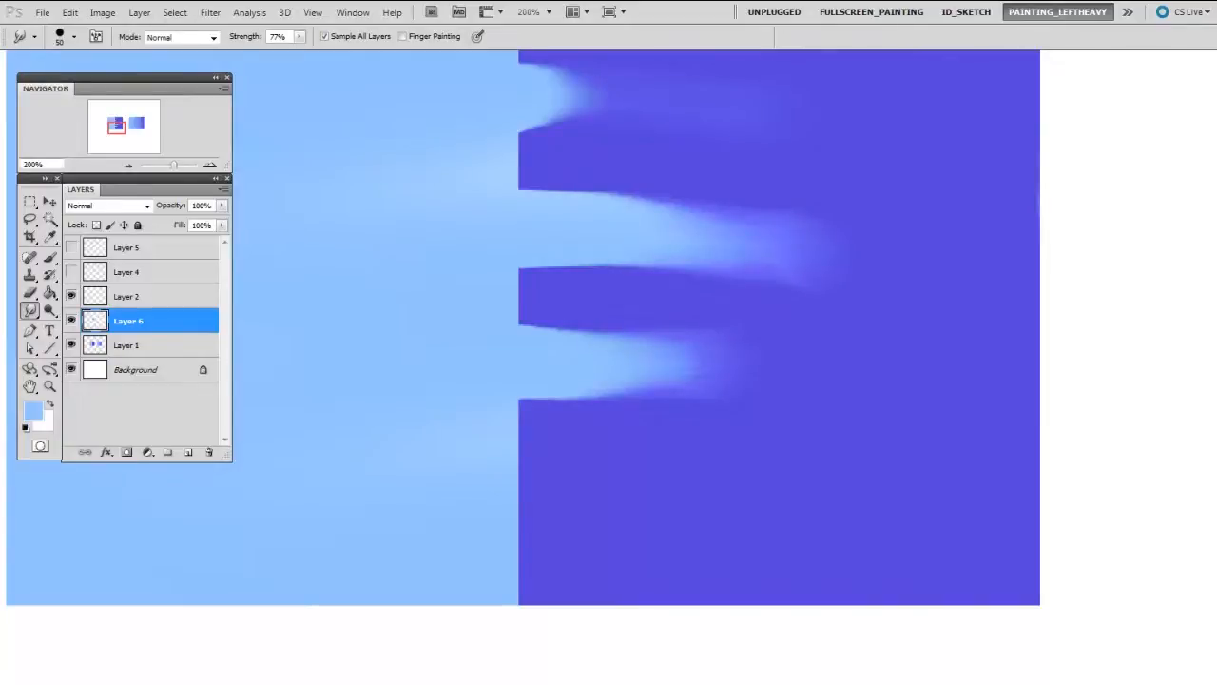
Swap Layer 6 for the vertical stripe on Layer 4, and smudge the light blue across the stripe on a new top layer.
click(71, 320)
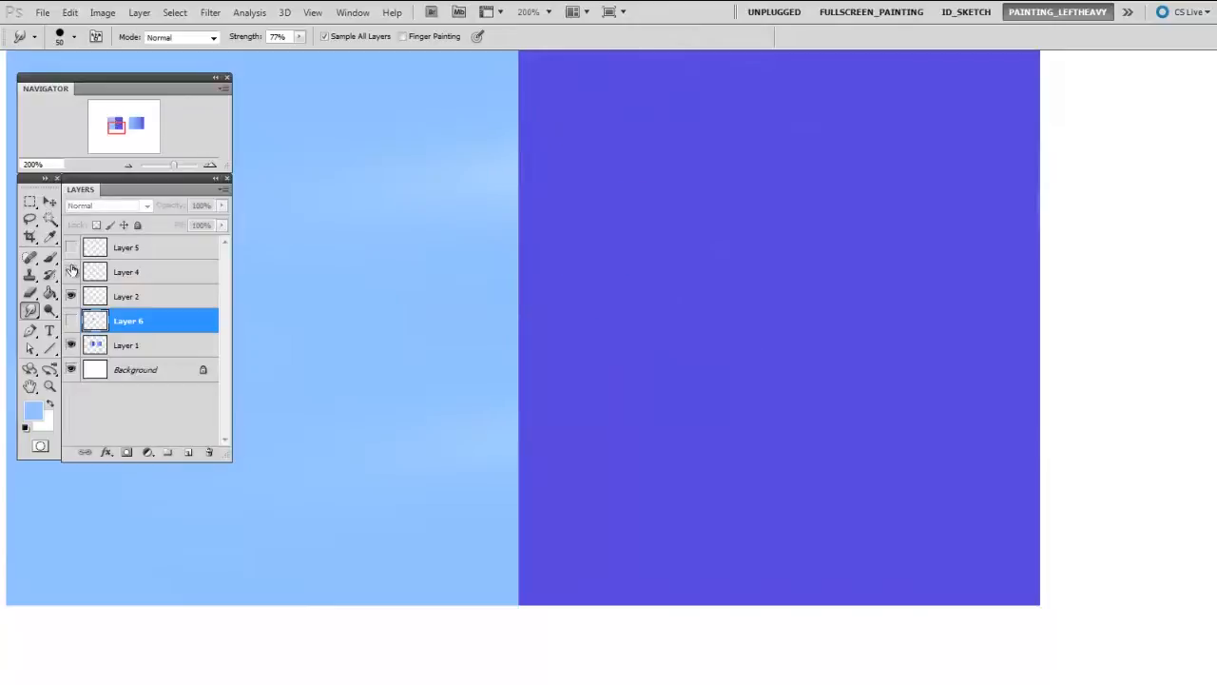
click(71, 272)
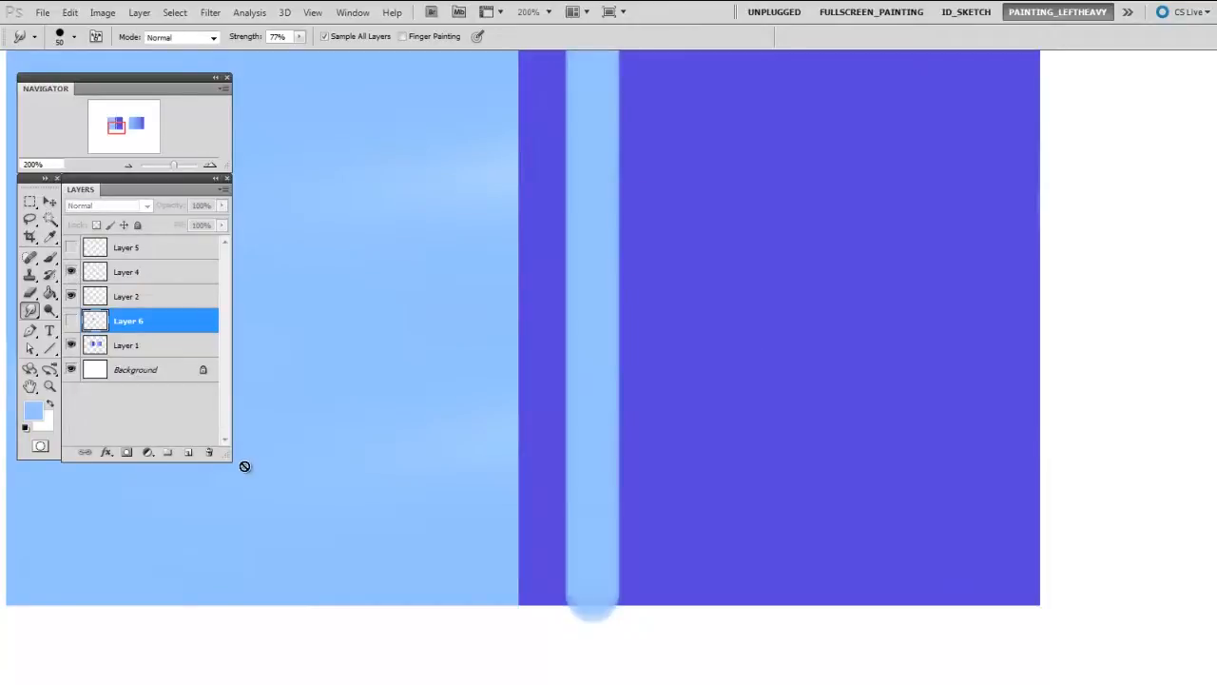
click(141, 249)
key(ctrl+shift+alt+n)
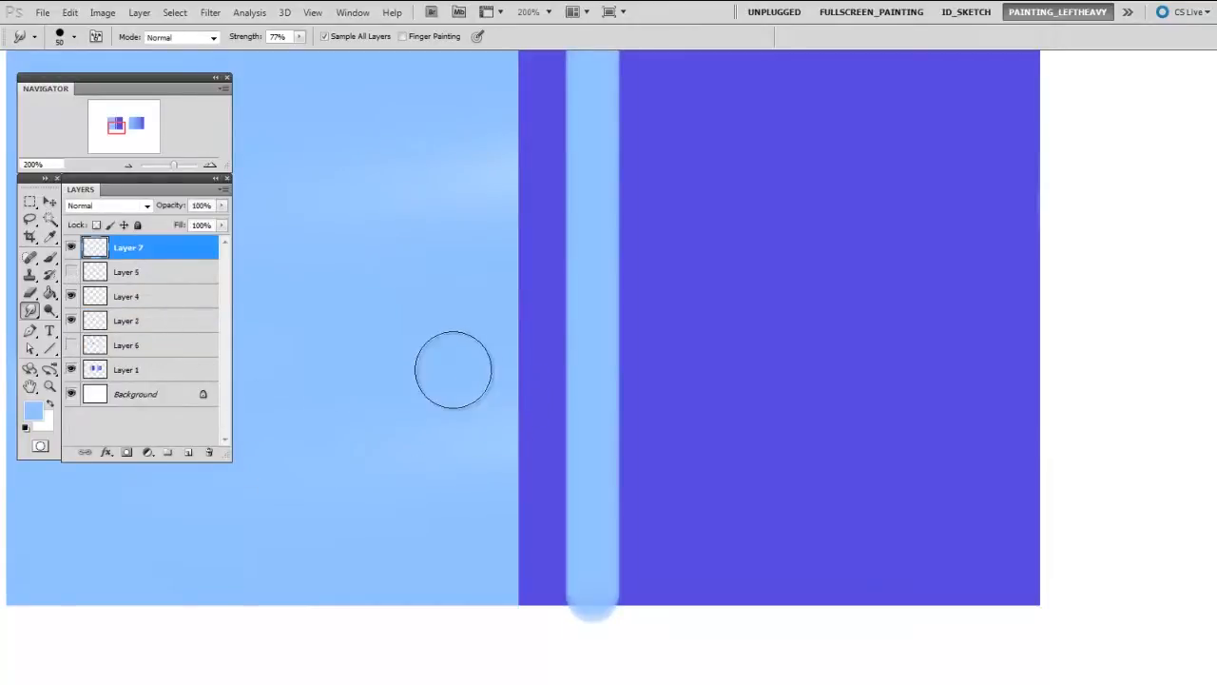
mouse_move(403, 328)
mouse_down()
mouse_move(698, 332)
mouse_move(730, 375)
mouse_up()
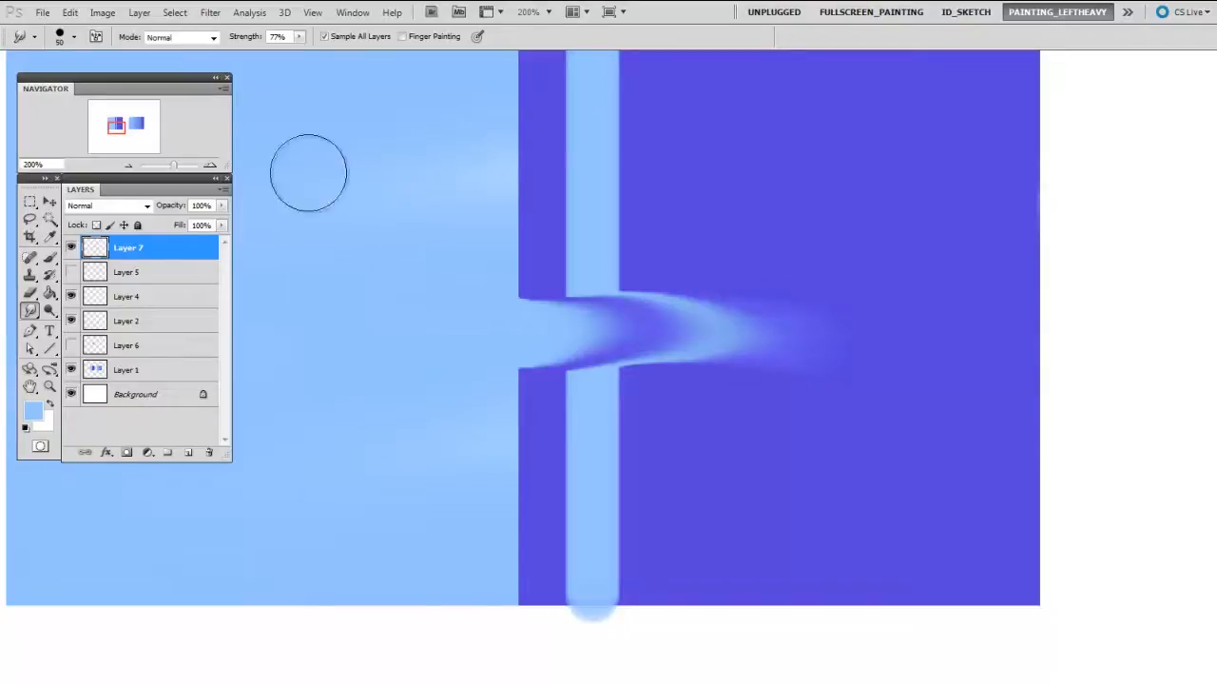
Lower the Smudge strength to 26% and smudge several horizontal strokes across the vertical stripe, above and below the first smear.
click(299, 36)
drag(303, 54, 269, 60)
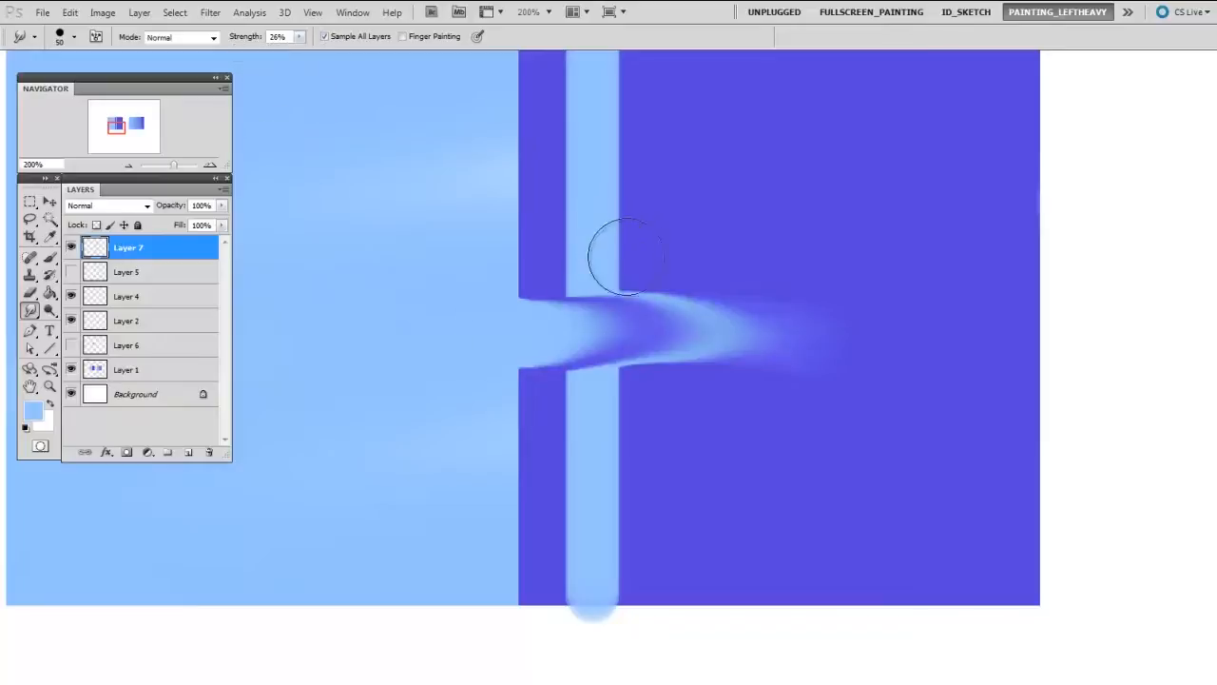
drag(427, 177, 647, 177)
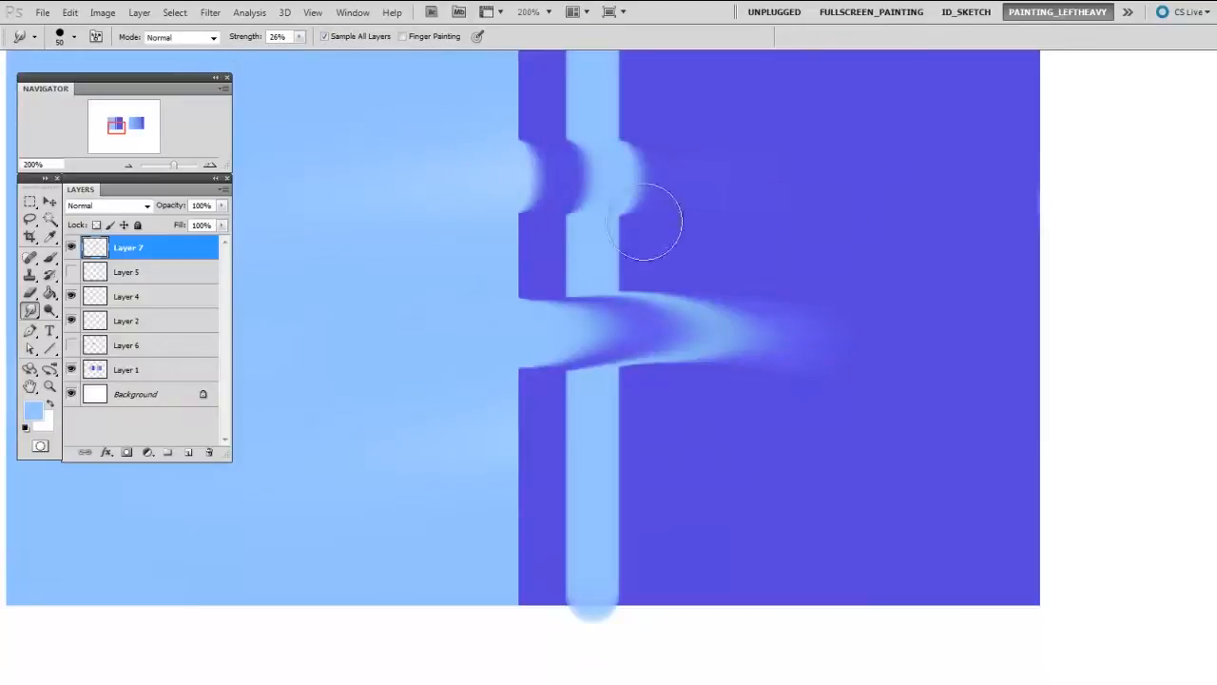
drag(448, 467, 627, 467)
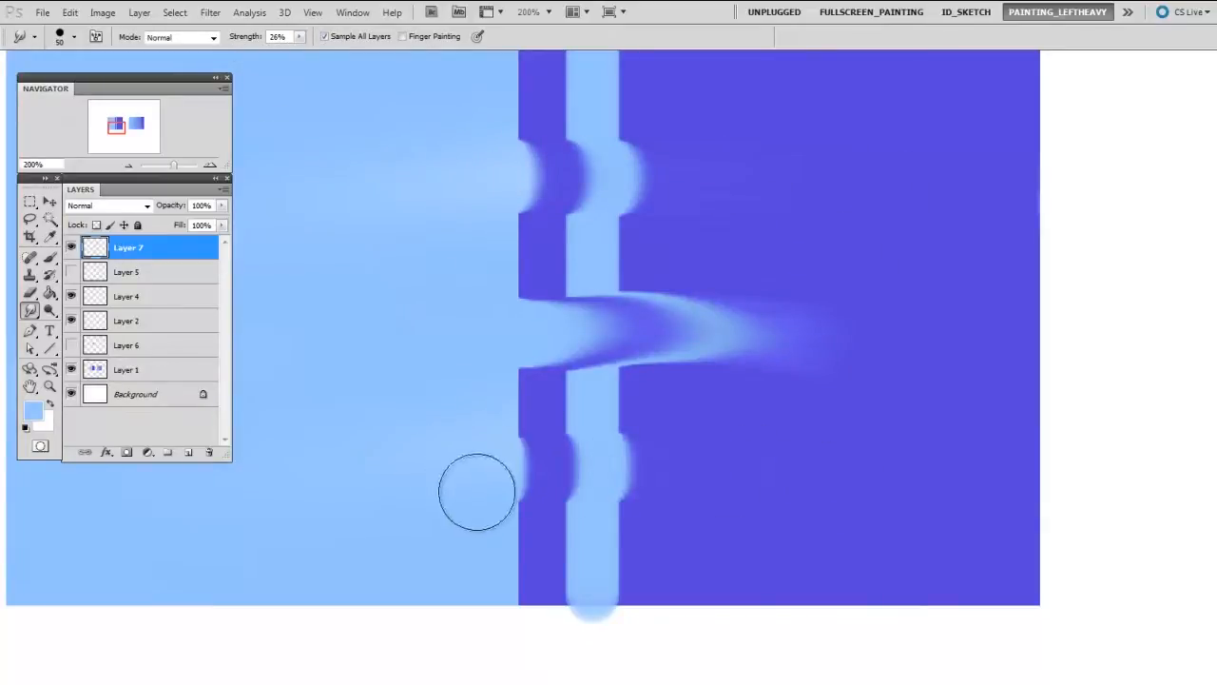
drag(464, 490, 808, 514)
drag(487, 544, 842, 535)
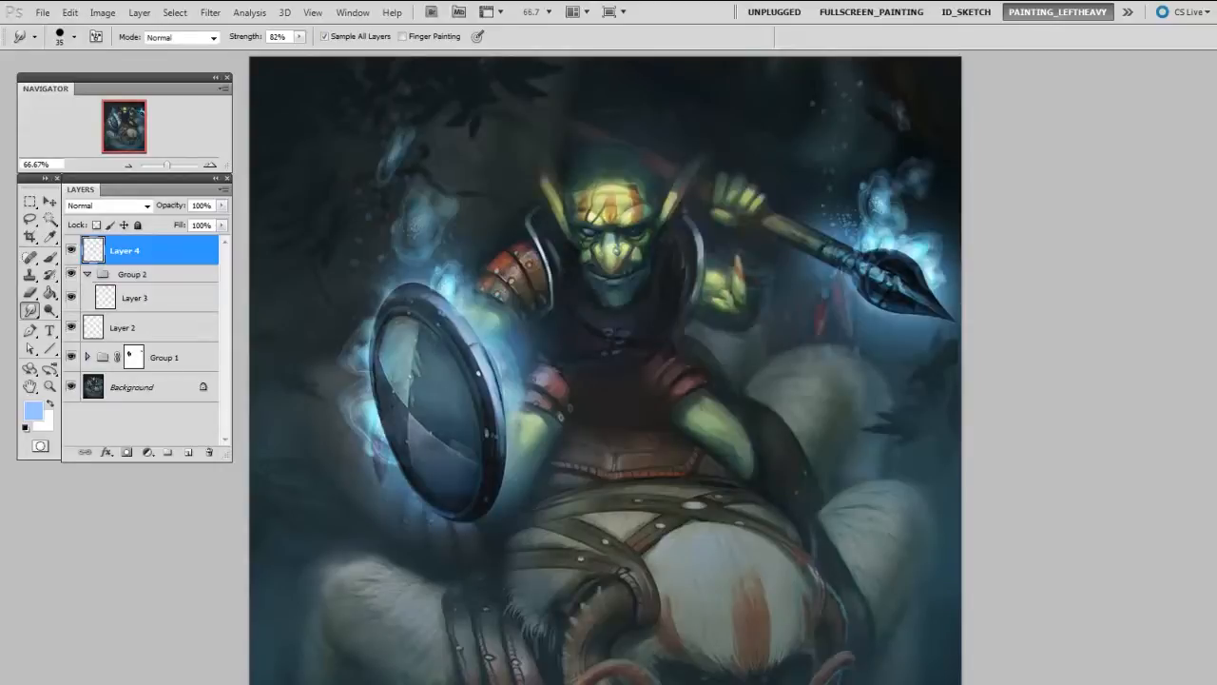
Smudge the blue flames above the goblin's shield upward into thin wisps with a 15 px brush.
drag(473, 272, 478, 312)
scroll(478, 312, up, 1)
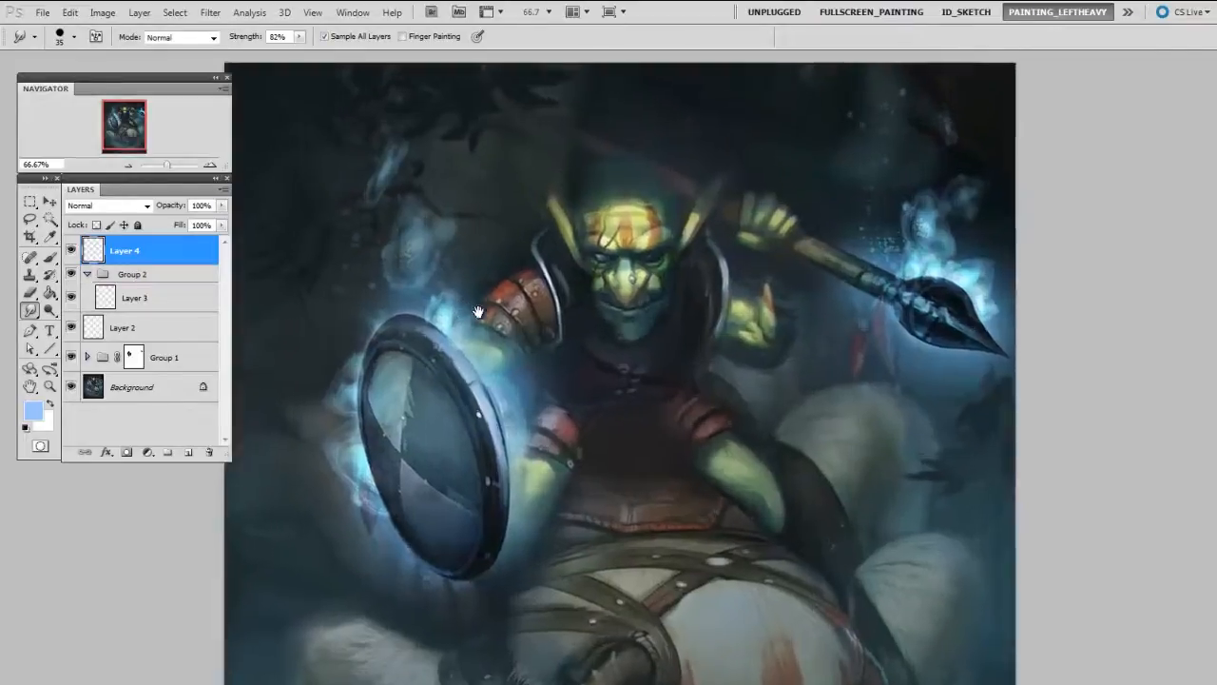
scroll(479, 312, up, 1)
key(bracketleft)
drag(495, 211, 496, 133)
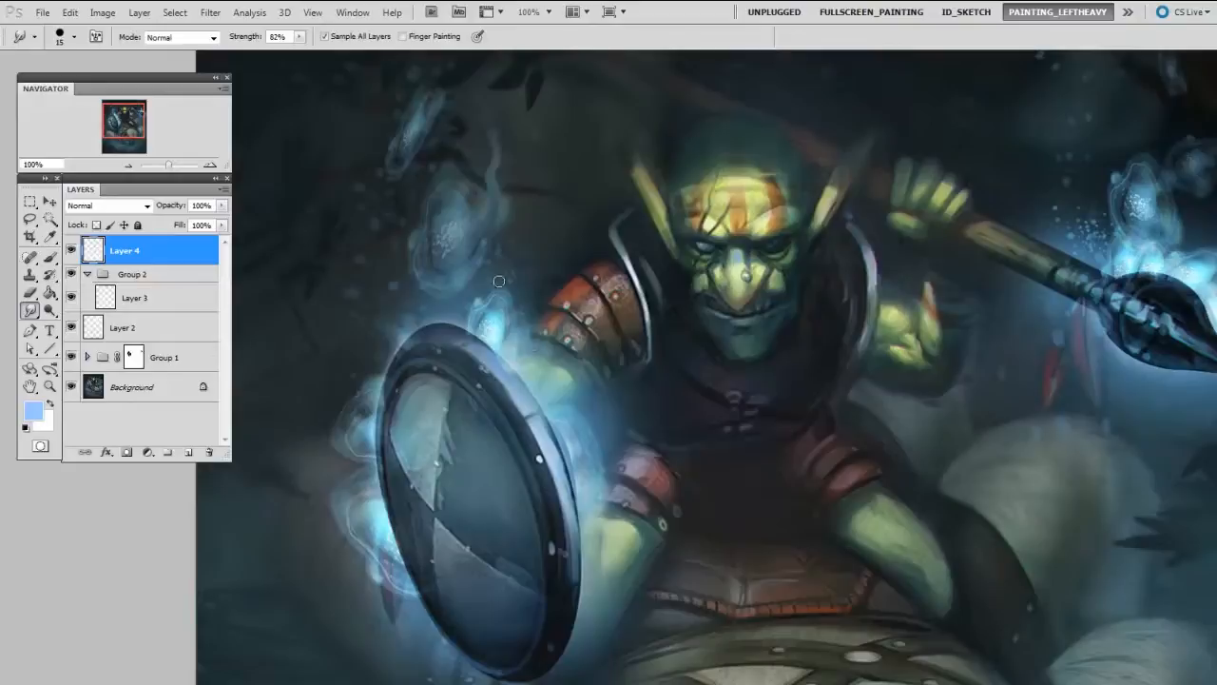
drag(512, 321, 503, 264)
Smudge the glow on the goblin's upper arm upward along the shoulder armor with a 9 px brush.
key(bracketleft)
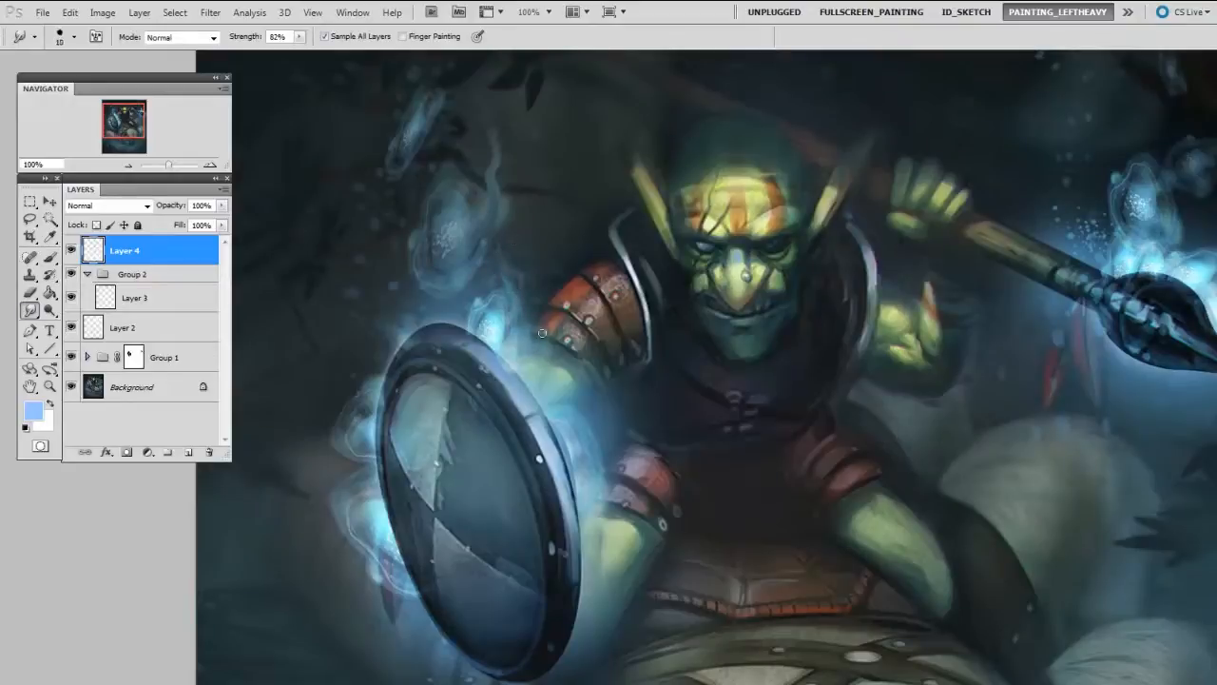
key(bracketleft)
drag(551, 358, 545, 289)
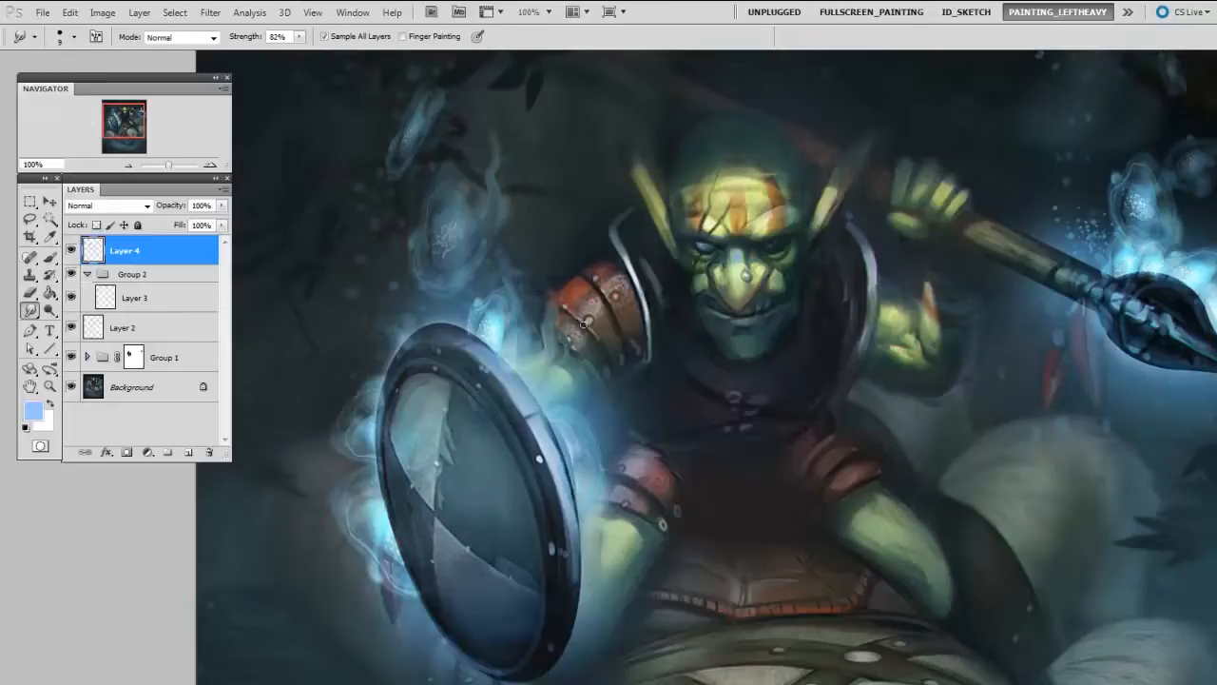
Smudge the bright flame above the shield into curling strands reaching toward the shoulder armor, finishing with a 10 px brush.
key(bracketright)
drag(777, 377, 792, 390)
key(bracketright)
mouse_move(506, 289)
mouse_down()
mouse_move(388, 263)
mouse_move(508, 266)
mouse_move(542, 164)
mouse_move(622, 193)
mouse_up()
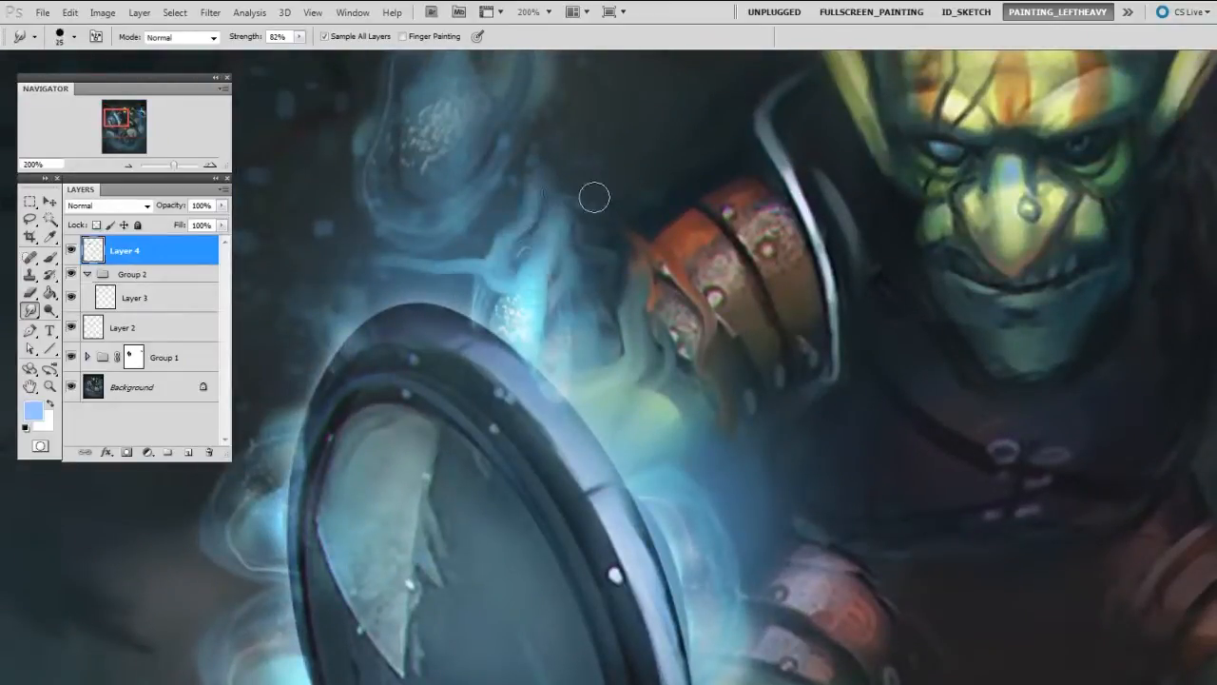
key(bracketleft)
drag(544, 238, 634, 278)
drag(565, 212, 653, 246)
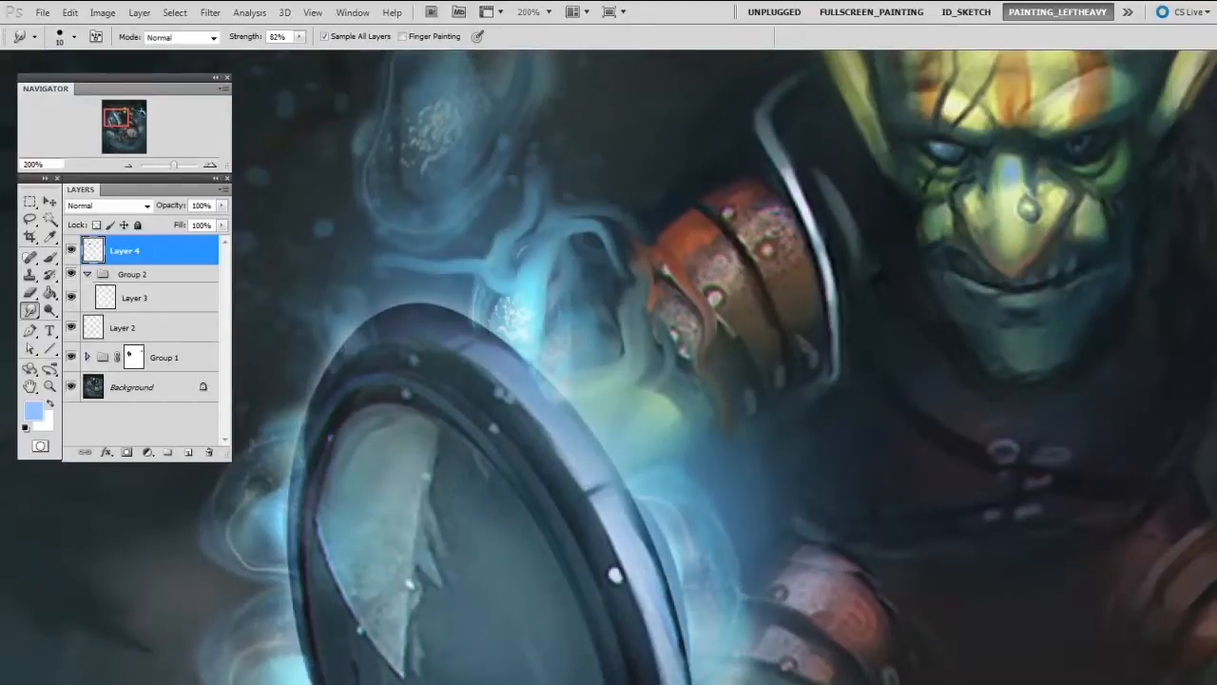
Choose the 35 px multi-dot brush for smudging, enlarge it to 45 px, and pull parallel strands out of the flames above the shield.
right_click(444, 232)
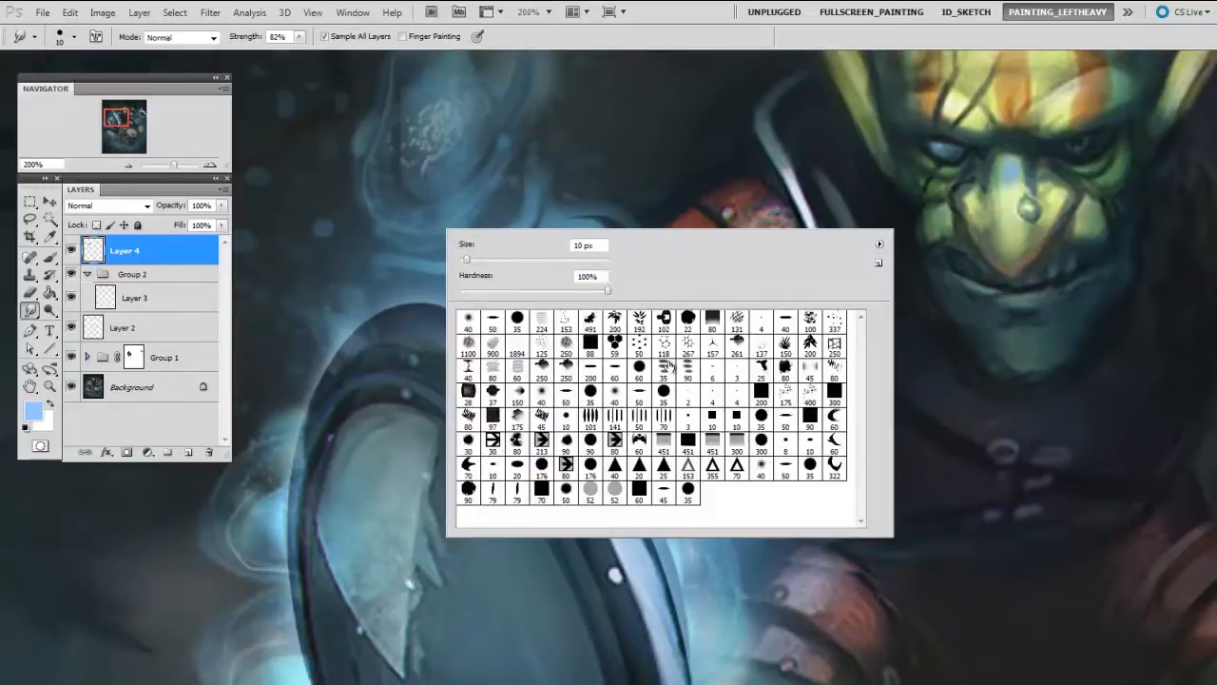
double_click(665, 367)
drag(581, 363, 703, 446)
key(])
key(])
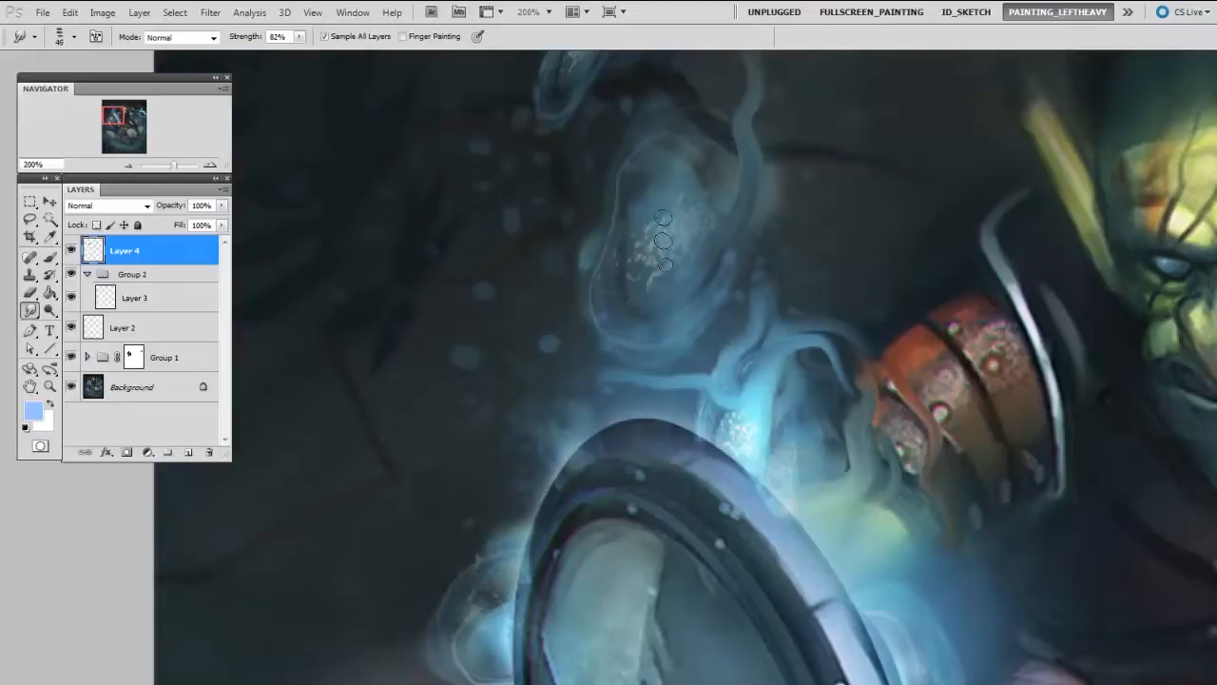
drag(665, 238, 500, 281)
drag(643, 328, 513, 380)
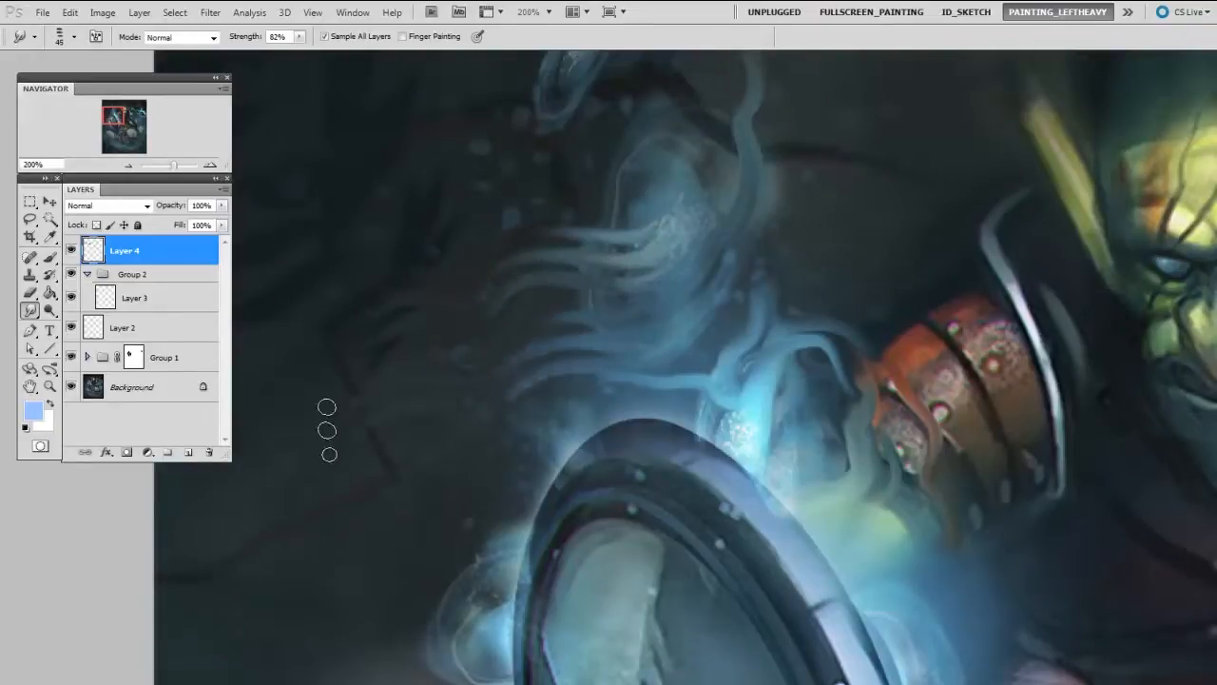
drag(756, 390, 818, 283)
drag(782, 366, 841, 304)
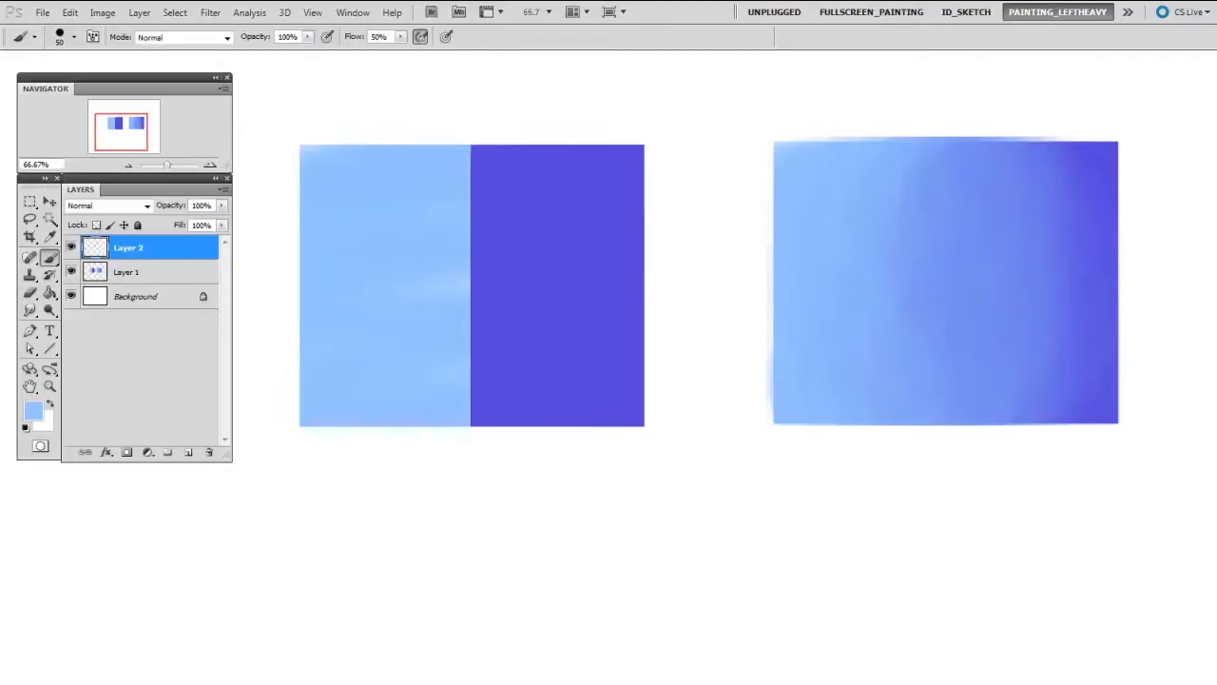
Try smudging two wavy strokes from light blue into purple directly on Layer 1 at 82% strength, and undo them.
click(149, 276)
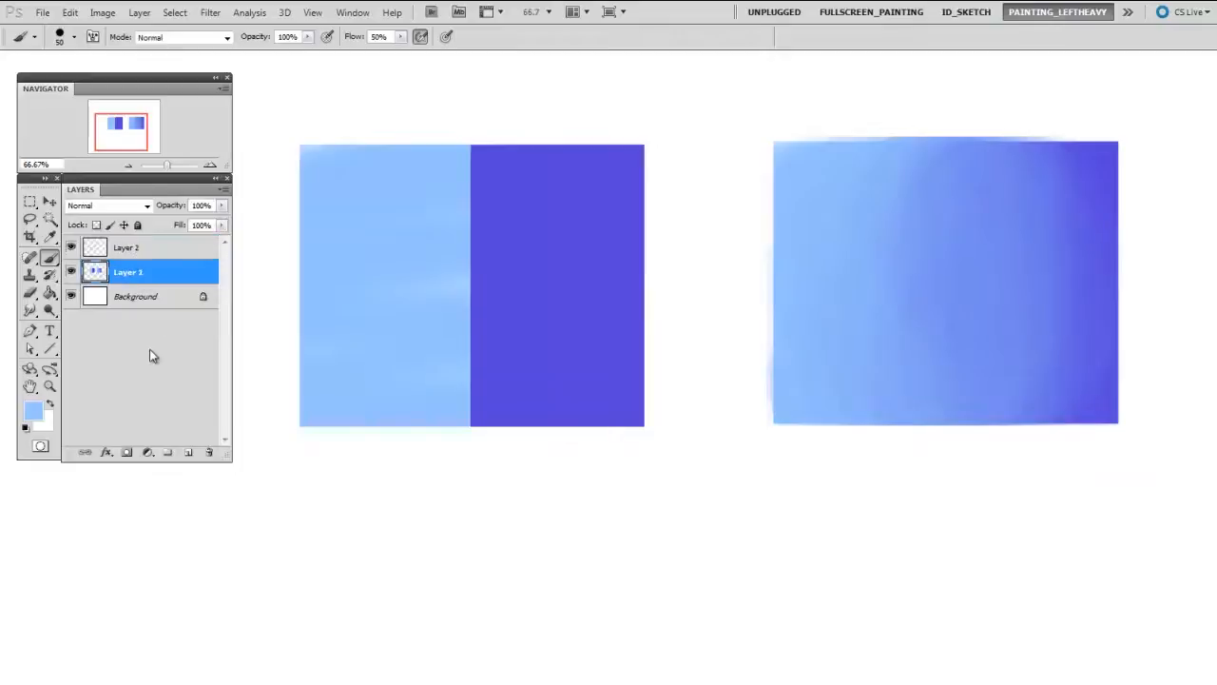
click(30, 310)
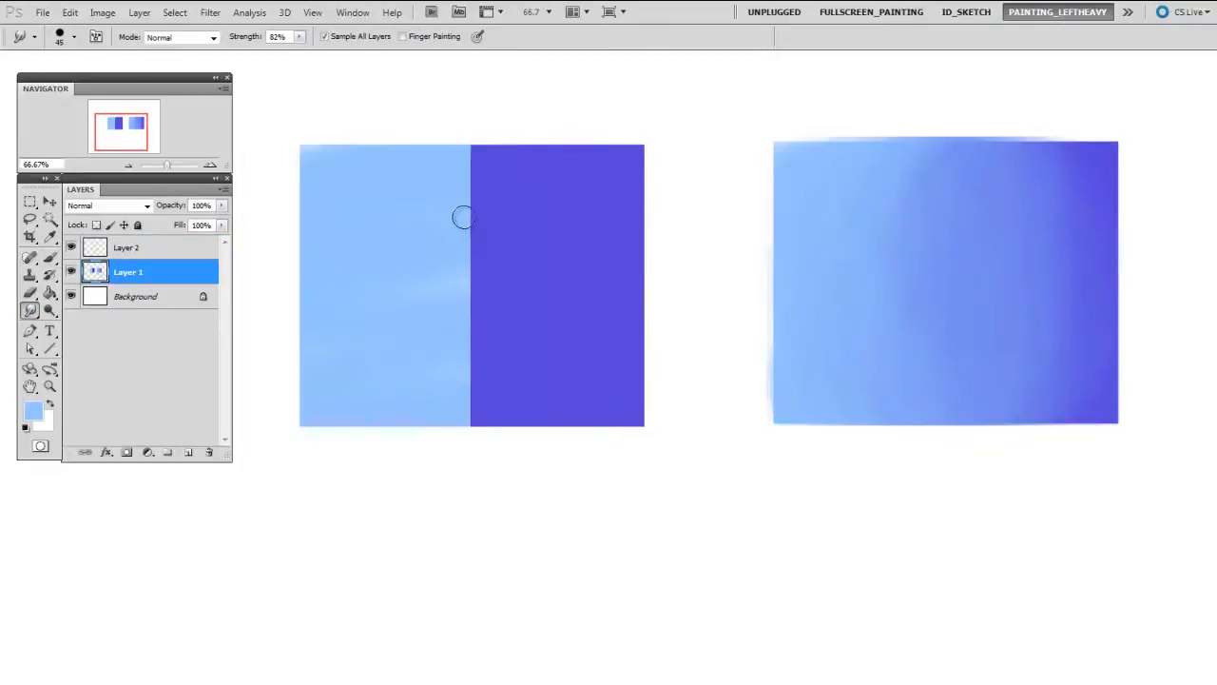
mouse_move(444, 233)
mouse_down()
mouse_move(533, 288)
mouse_move(502, 323)
mouse_move(540, 360)
mouse_up()
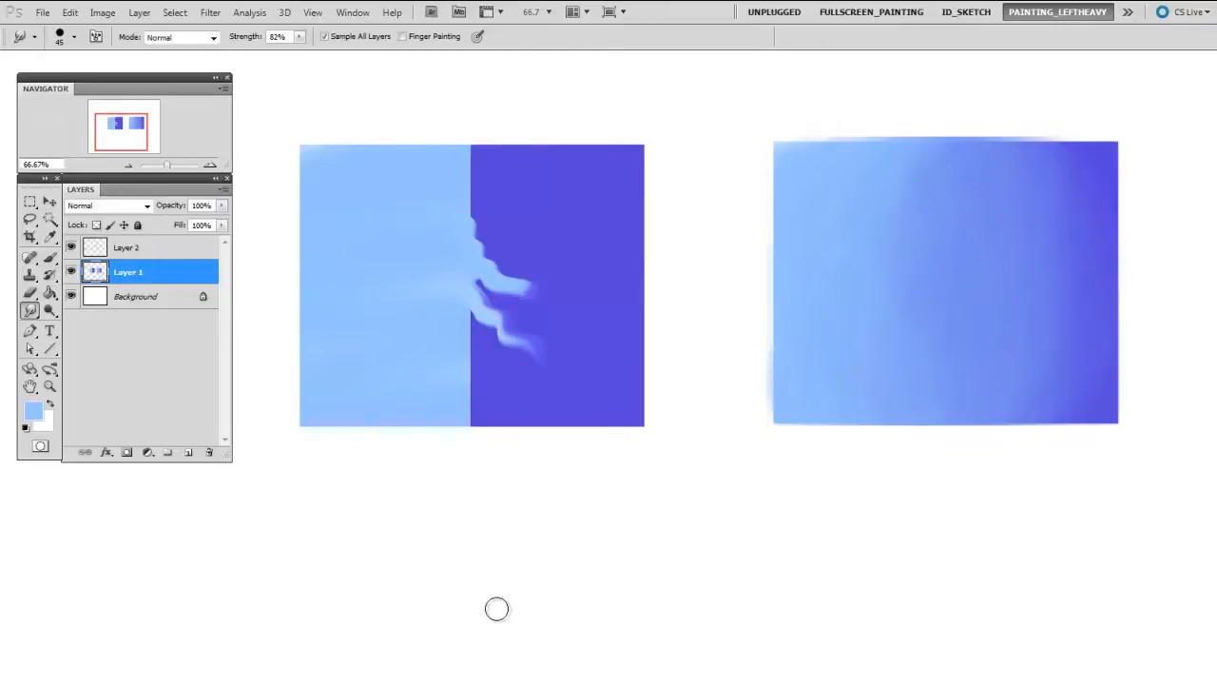
key(ctrl+alt+z)
key(ctrl+alt+z)
Add a layer above Layer 2 and smudge three wavy strokes from the light blue half into the purple half with a larger brush.
key(alt+bracketright)
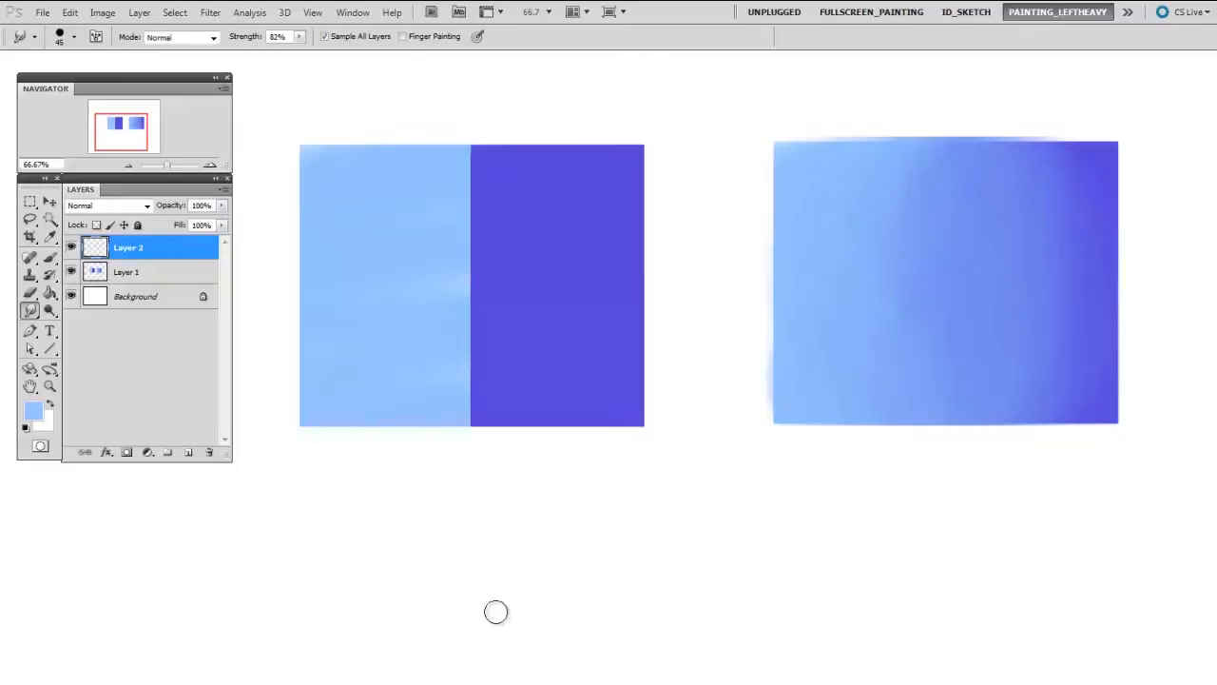
key(ctrl+shift+alt+n)
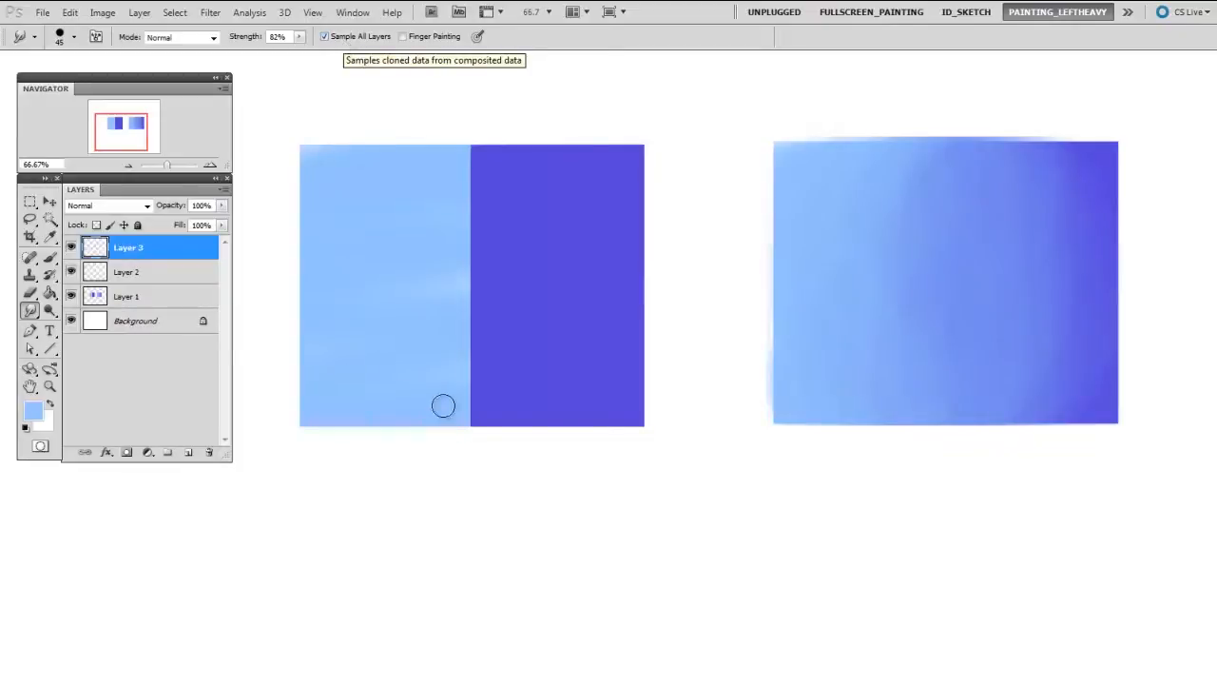
key(bracketright)
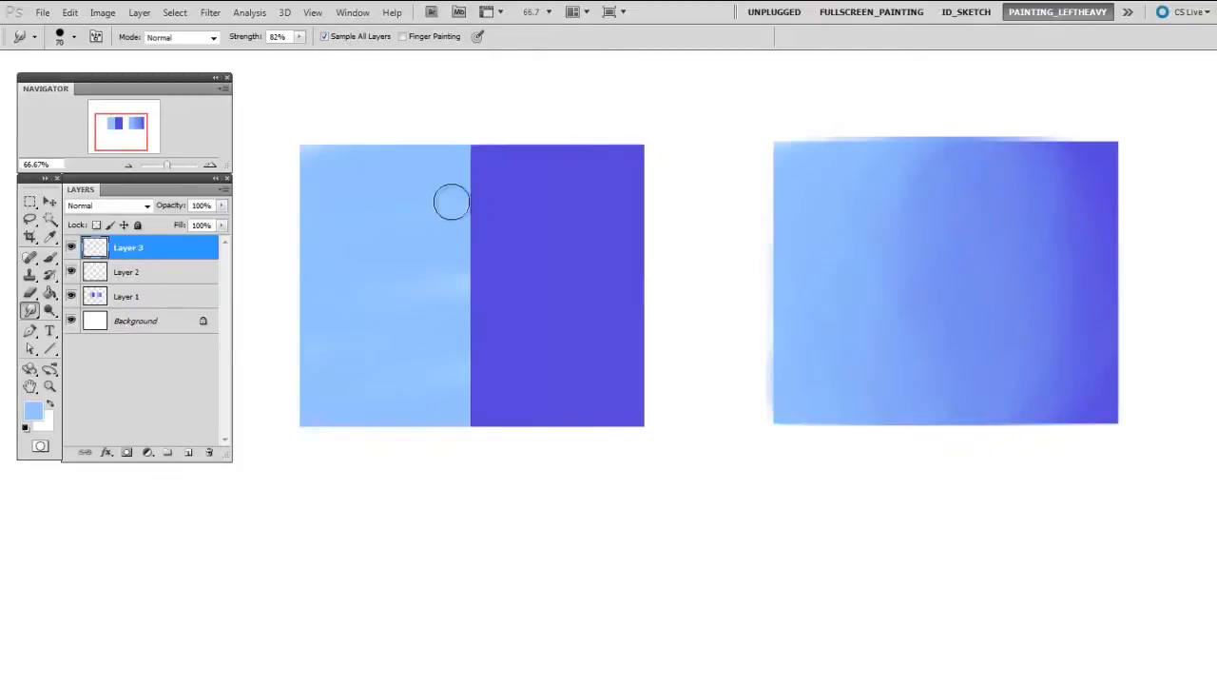
mouse_move(462, 209)
mouse_down()
mouse_move(504, 255)
mouse_move(519, 318)
mouse_move(571, 366)
mouse_up()
key(bracketright)
drag(462, 348, 547, 404)
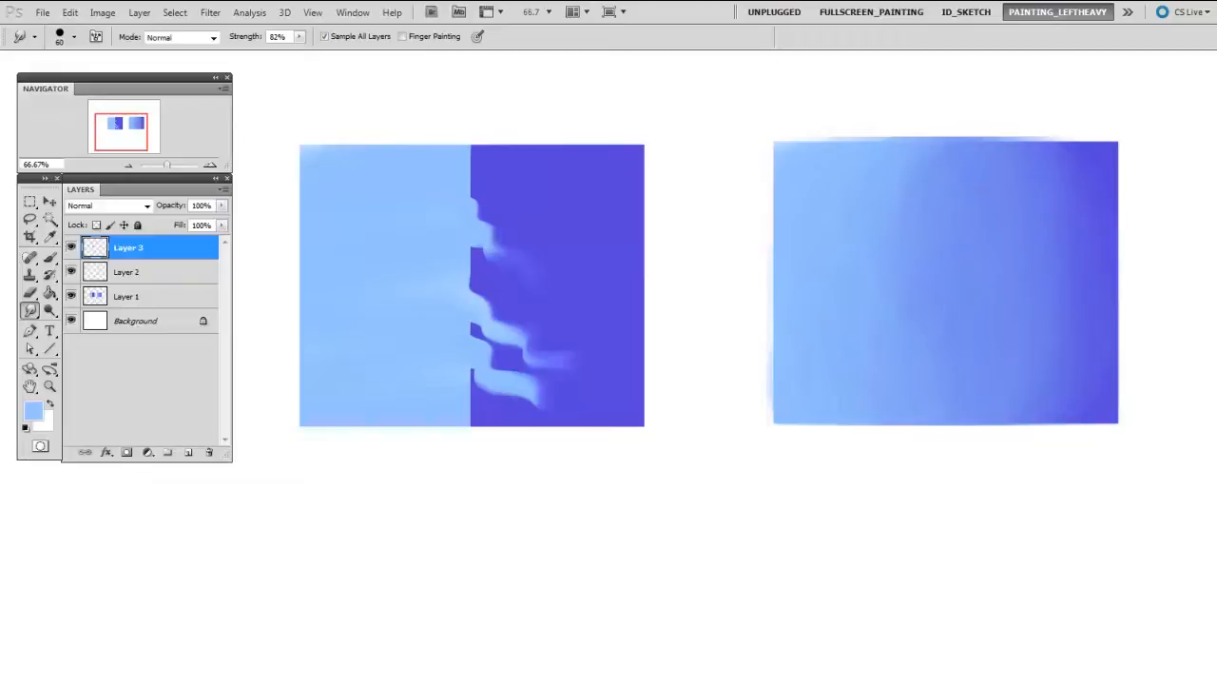
Hide and reshow Layer 3, move its strokes onto the white area below the squares to inspect them, and undo the move.
click(71, 248)
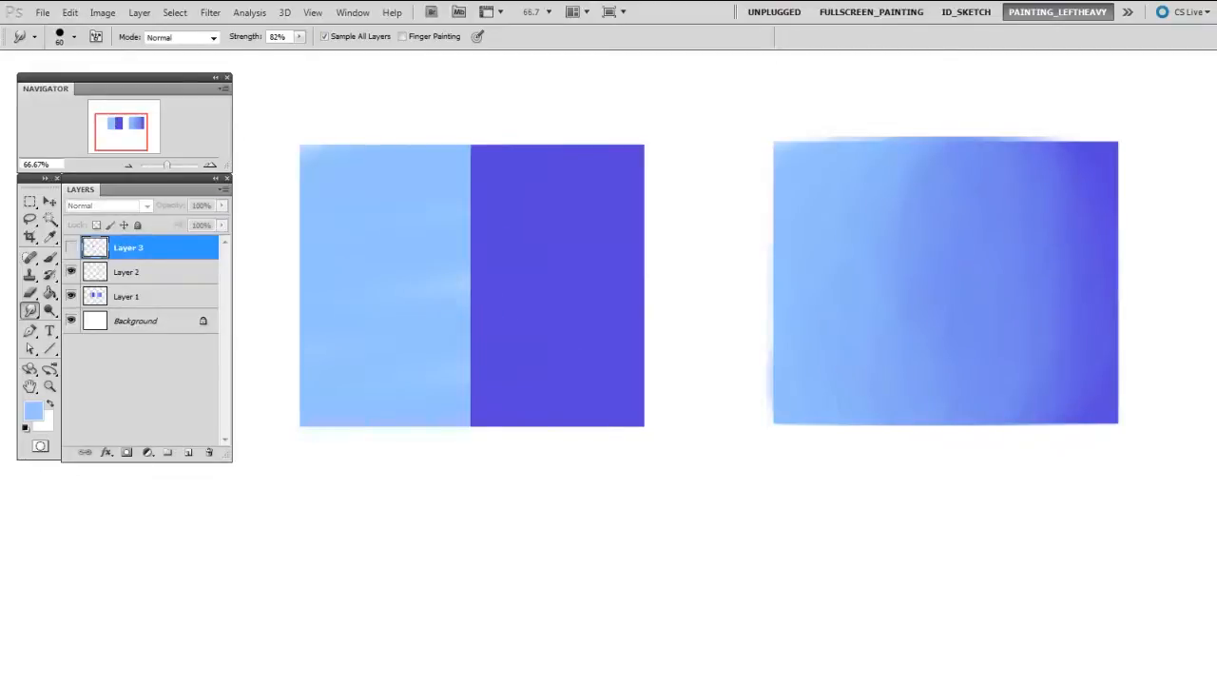
click(71, 247)
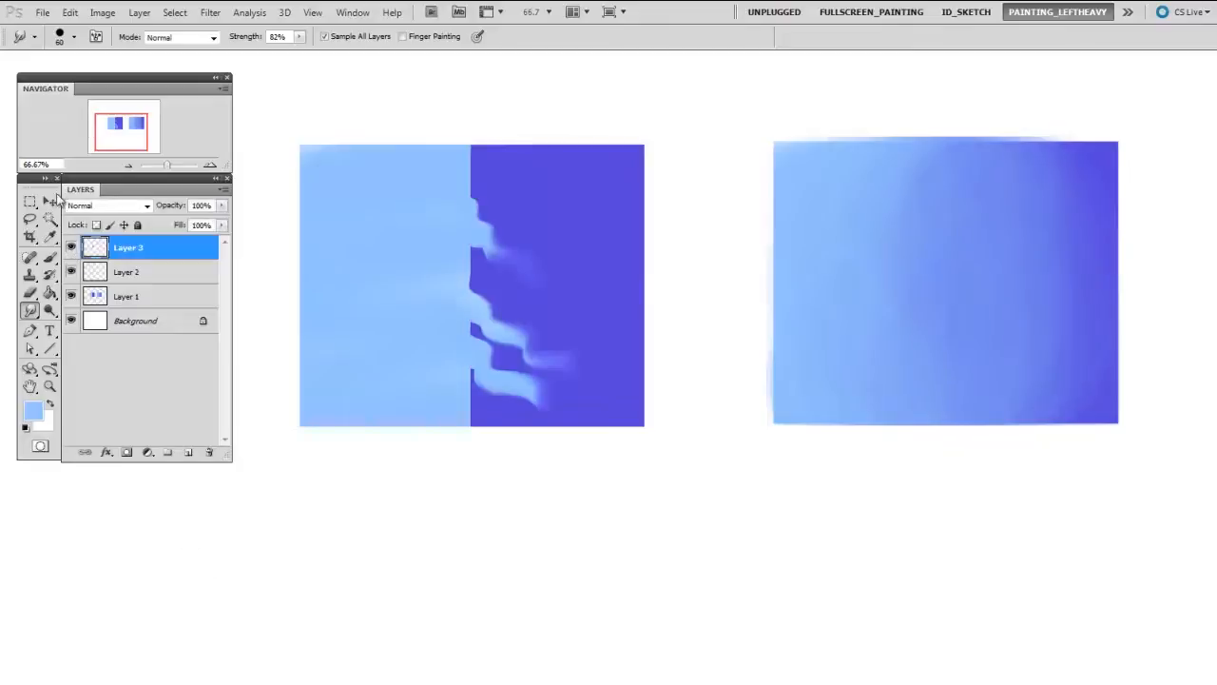
key(v)
drag(557, 280, 564, 525)
drag(723, 578, 684, 367)
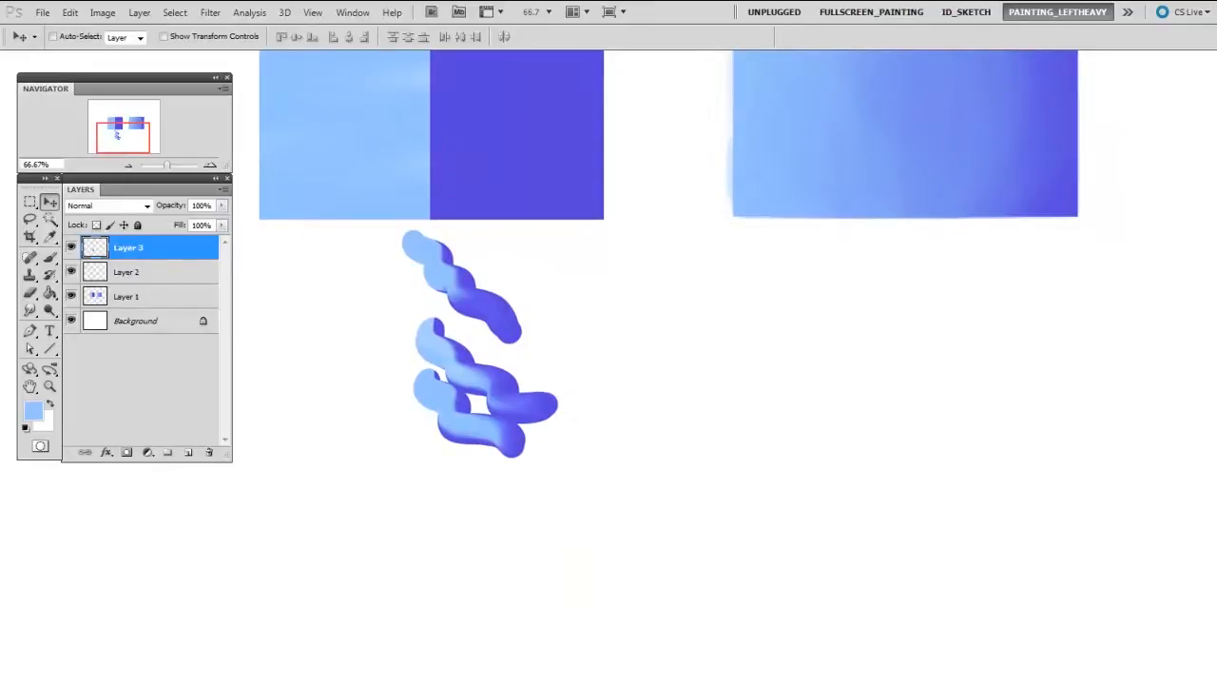
key(ctrl+z)
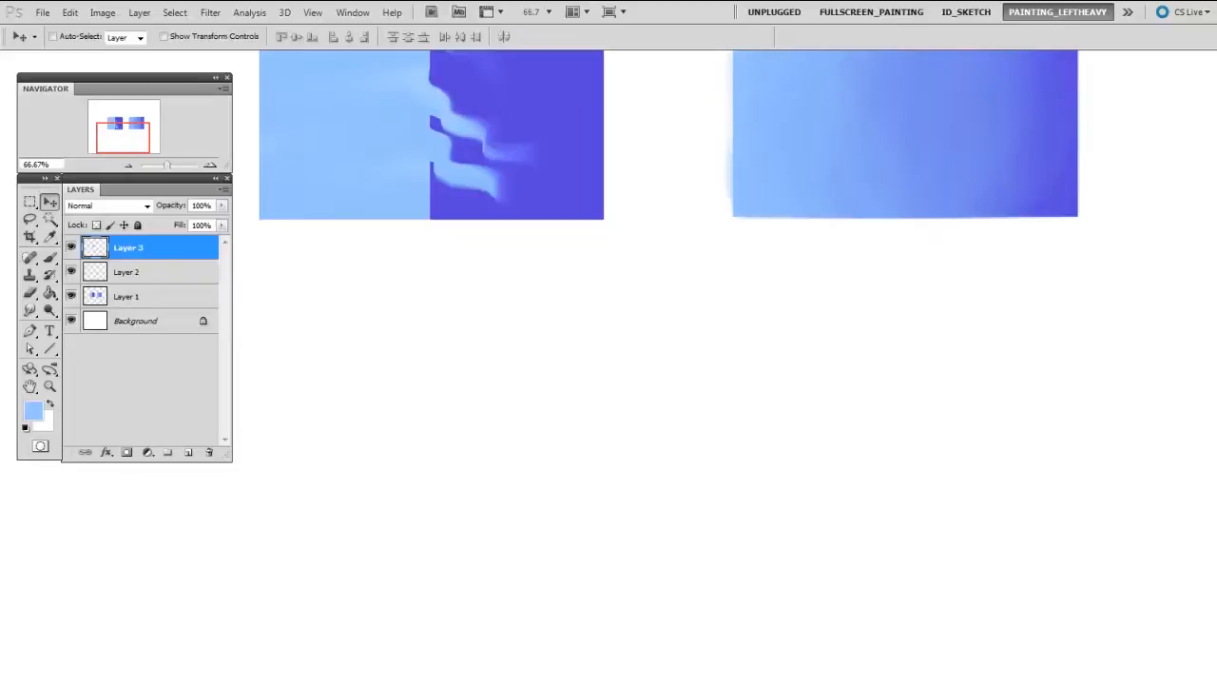
Delete Layer 2 and Layer 3 together to show the original squares intact, and undo the deletion.
mouse_move(602, 126)
mouse_down()
mouse_move(598, 199)
mouse_move(632, 310)
mouse_up()
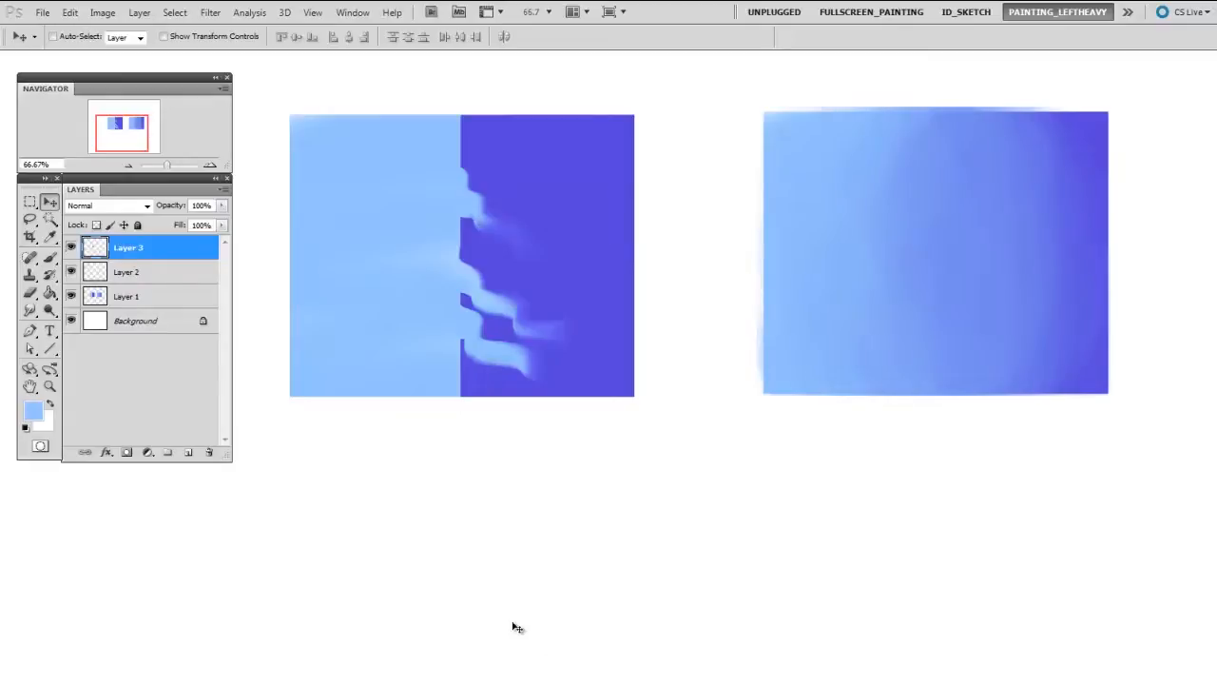
shift+click(157, 274)
mouse_move(164, 278)
mouse_down()
mouse_move(184, 301)
mouse_move(211, 446)
mouse_move(183, 313)
mouse_move(190, 274)
mouse_move(209, 451)
mouse_up()
click(186, 249)
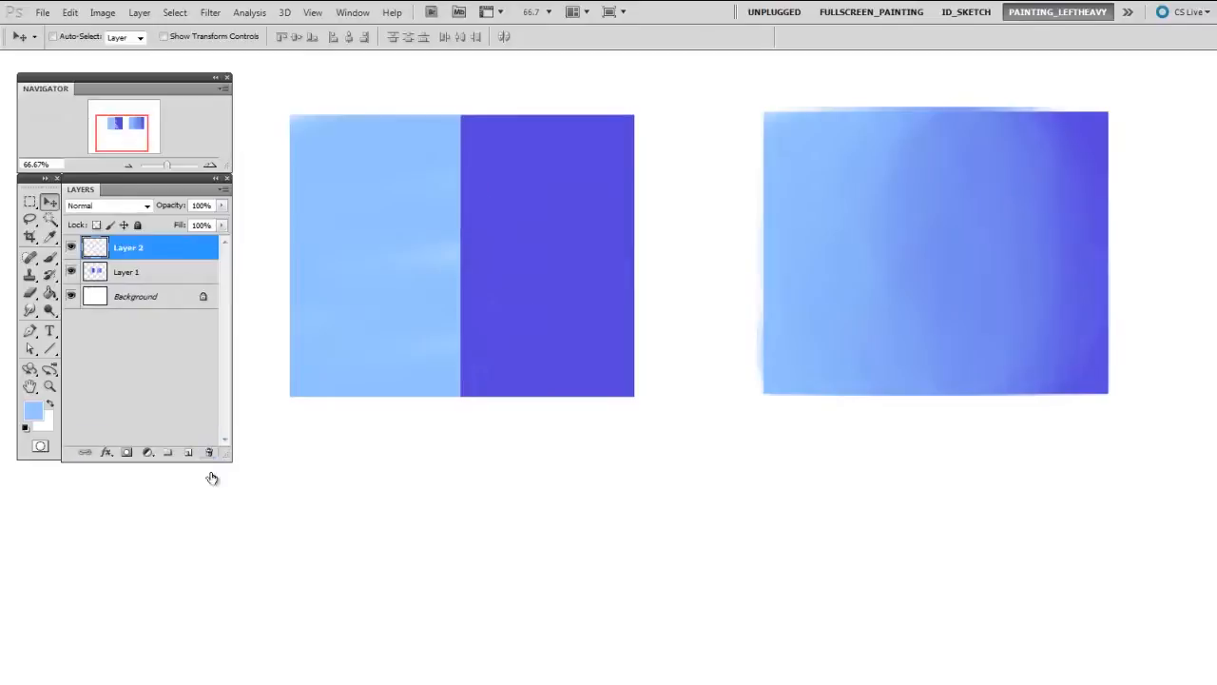
key(ctrl+z)
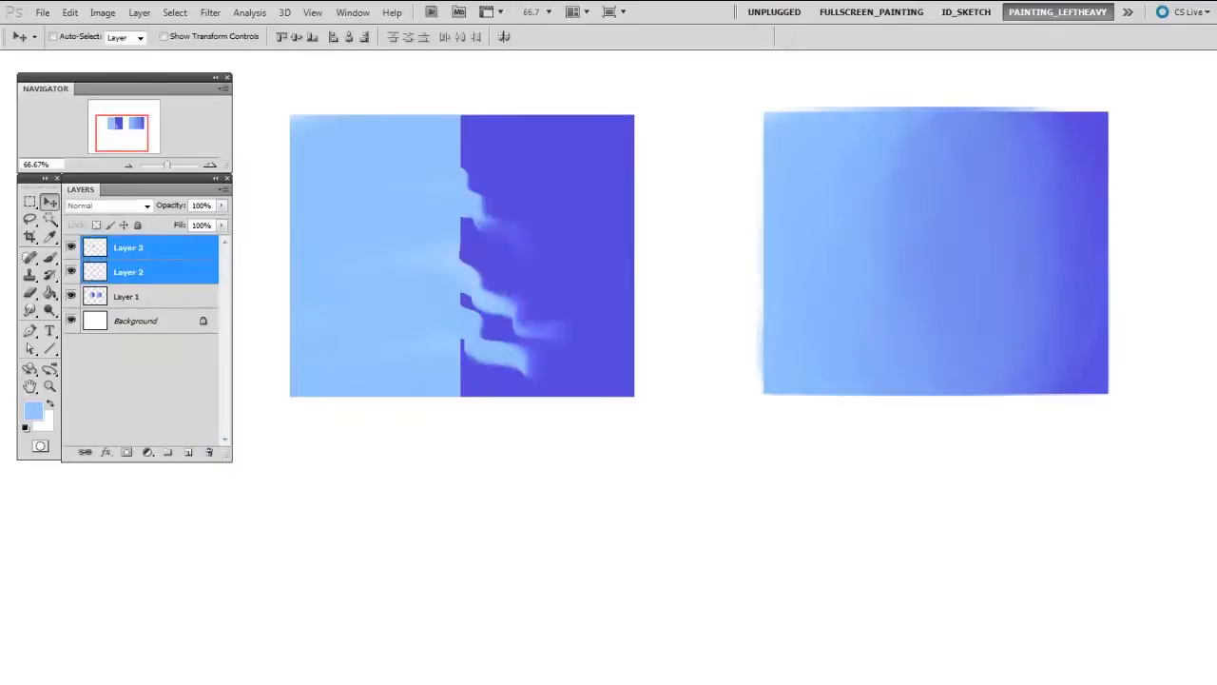
Erase the lower wavy smudges and the right ends of the upper ones on Layer 3, using a soft eraser enlarged to 300 px.
click(128, 270)
click(166, 252)
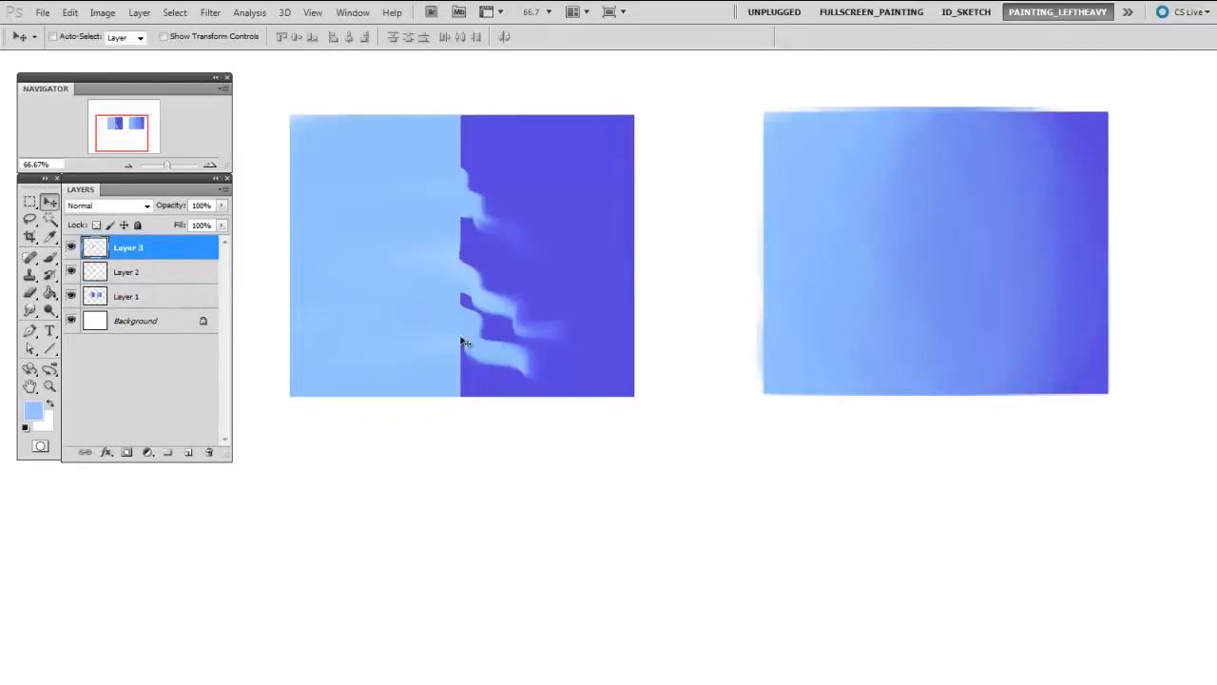
key(e)
right_click(540, 308)
click(564, 397)
click(518, 398)
key(])
key(])
key(])
key(])
key(])
key(])
key(])
key(])
key(])
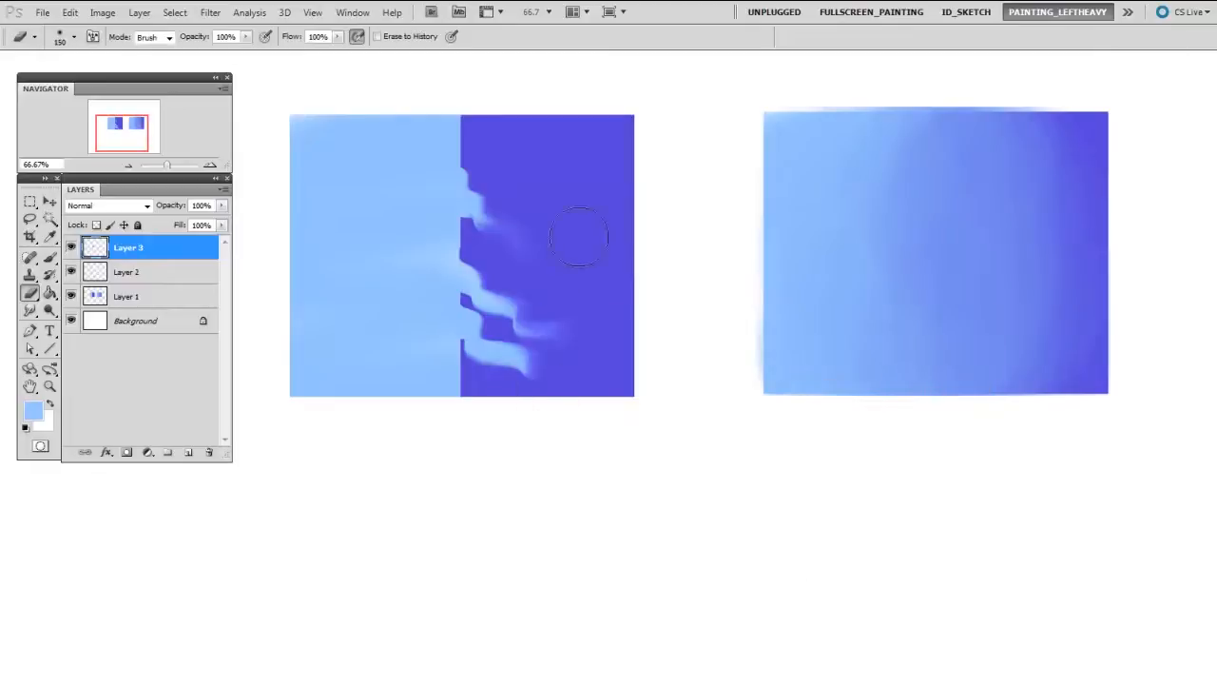
key(])
key(])
key(])
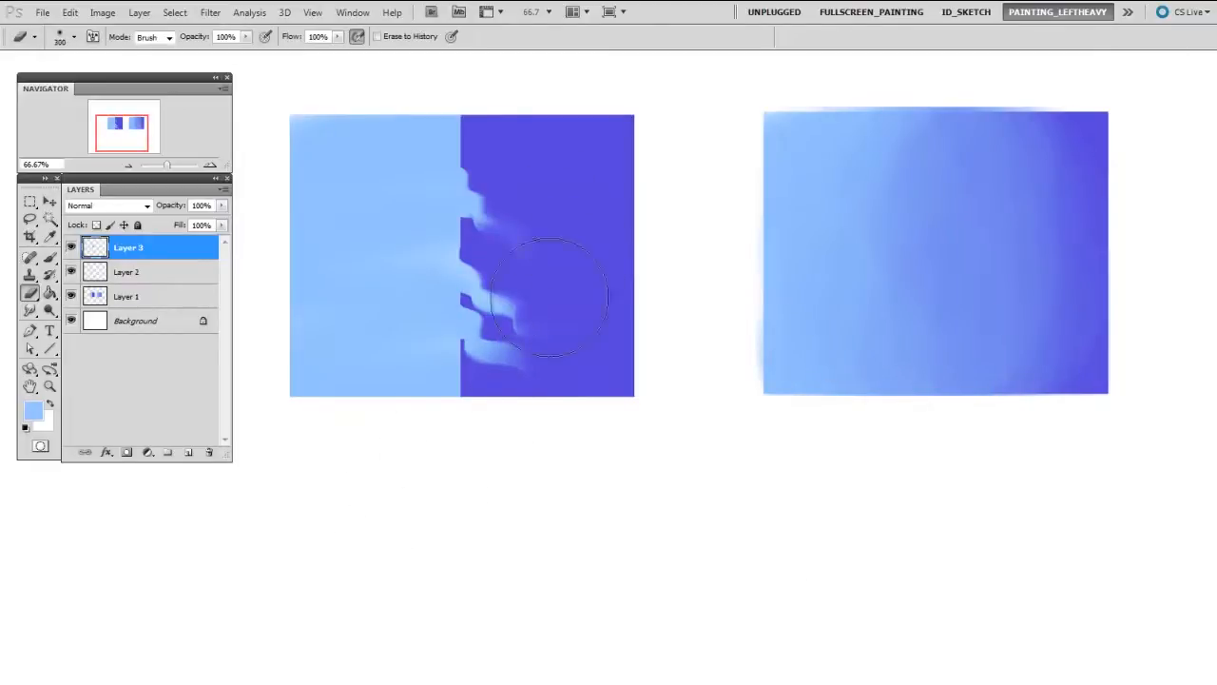
drag(476, 390, 427, 427)
key([)
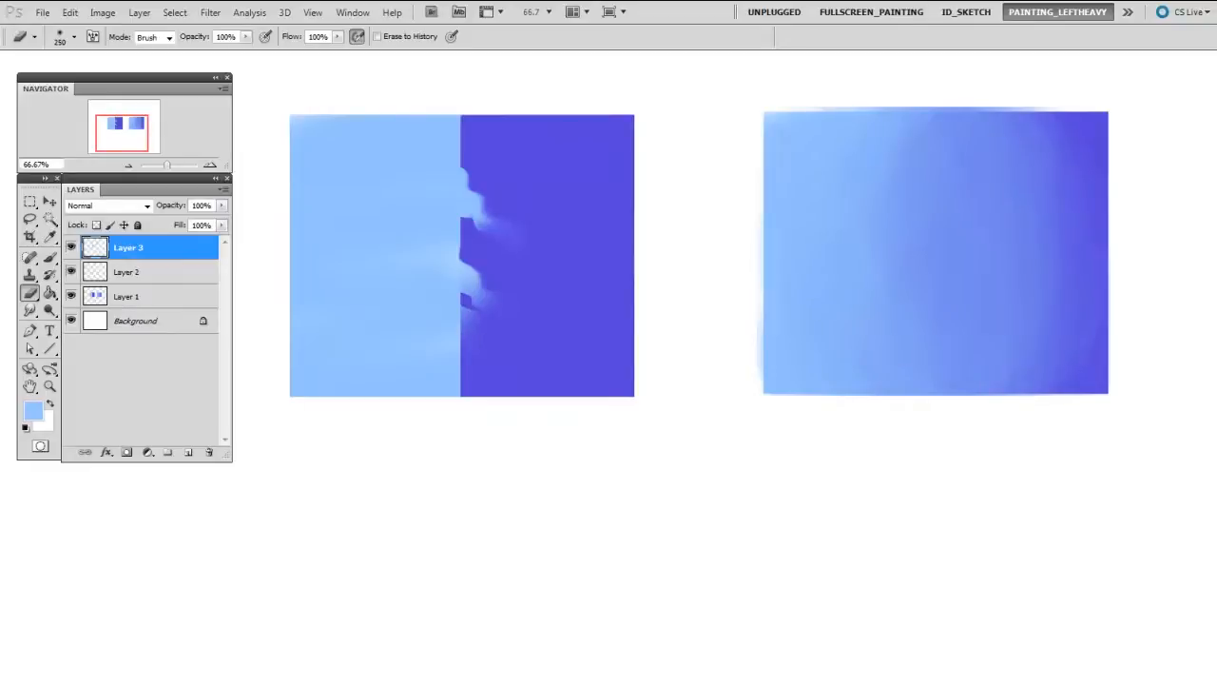
Switch back to the Smudge tool, keeping Layer 3 as the target.
click(31, 311)
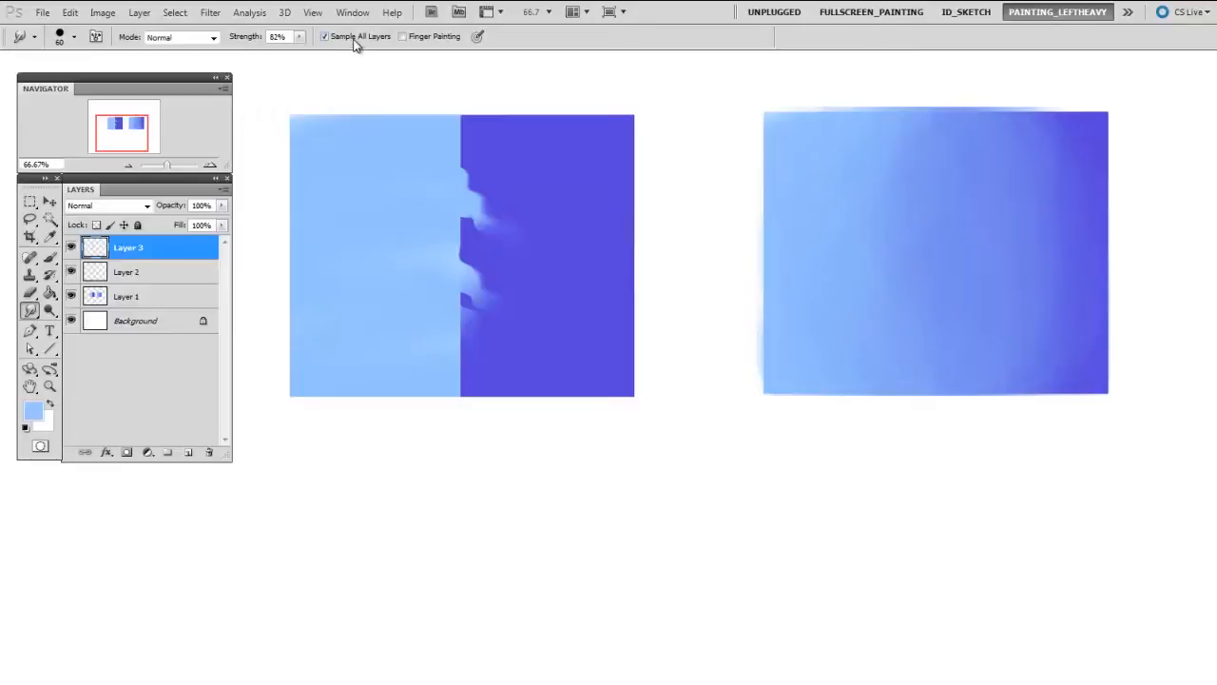